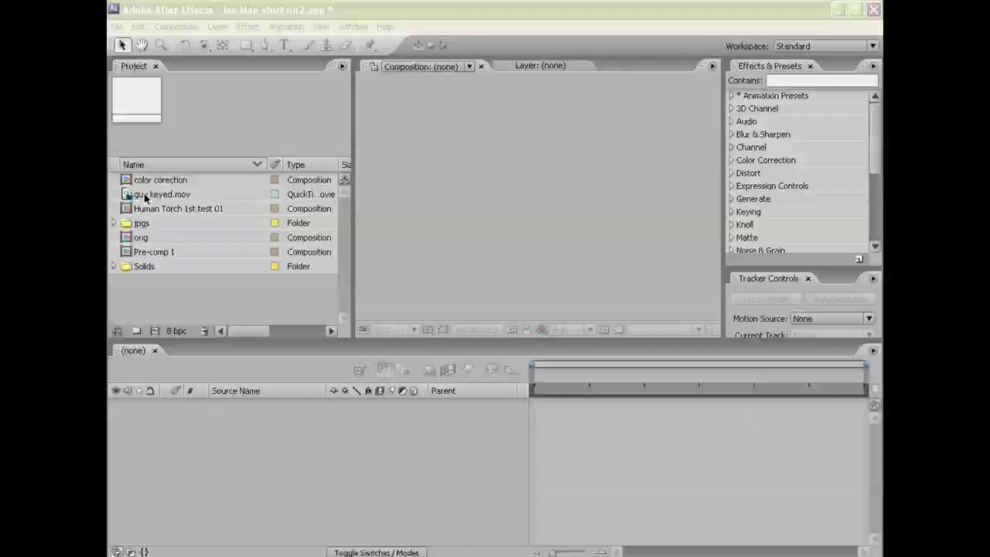
Step: Create the 'guy keyed' composition from the guy keyed.mov footage
{"action": "left_click", "coordinate": [145, 196]}
{"action": "left_click_drag", "start_coordinate": [155, 195], "coordinate": [173, 278]}
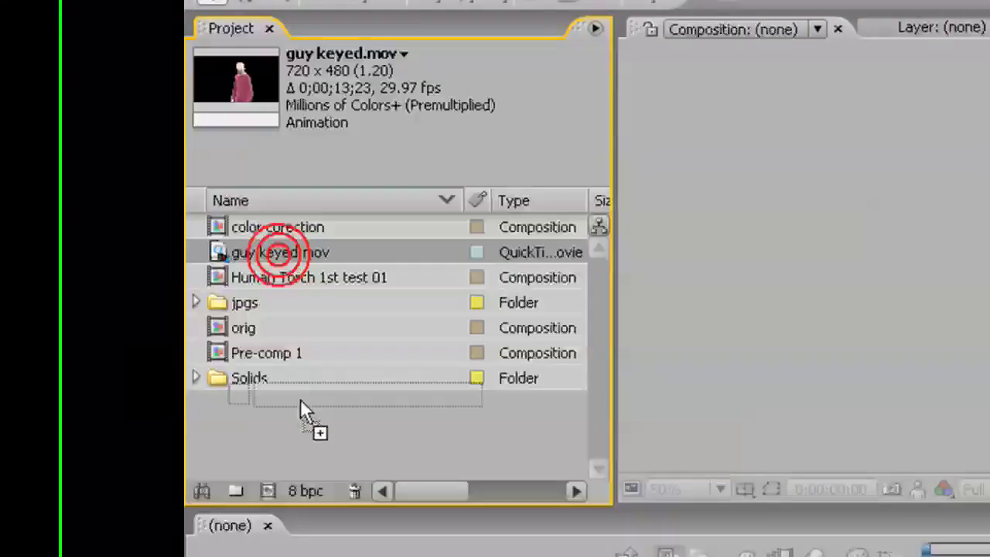
{"action": "left_click_drag", "start_coordinate": [302, 402], "coordinate": [267, 491]}
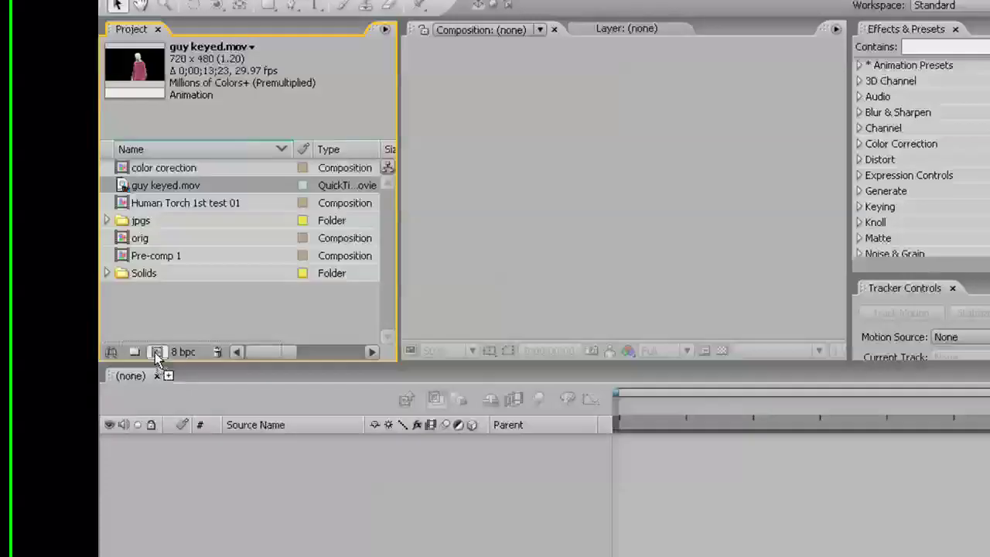
{"action": "left_click_drag", "start_coordinate": [157, 358], "coordinate": [157, 357]}
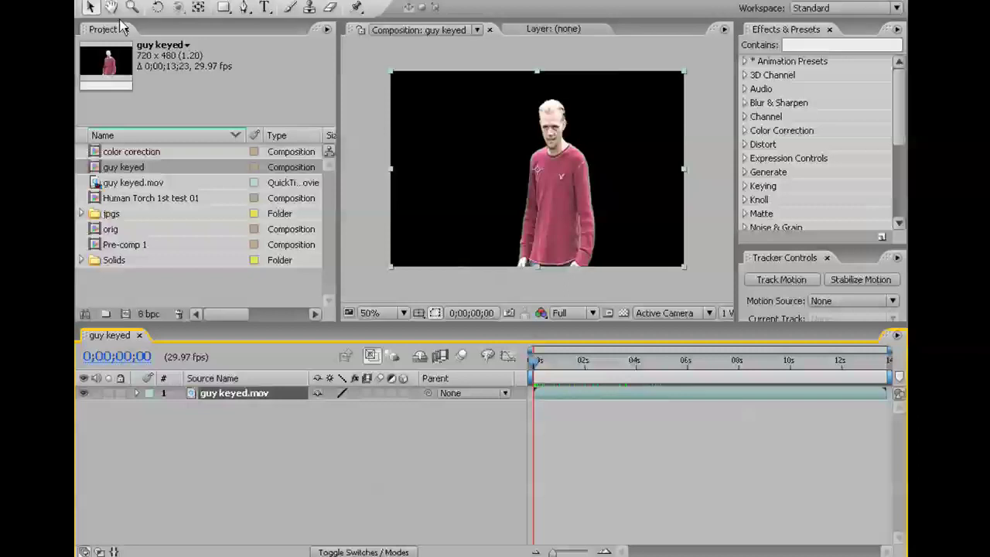
Step: Apply a Curves effect (Color Correction) to the guy keyed.mov layer
{"action": "right_click", "coordinate": [240, 400]}
{"action": "mouse_move", "coordinate": [290, 394]}
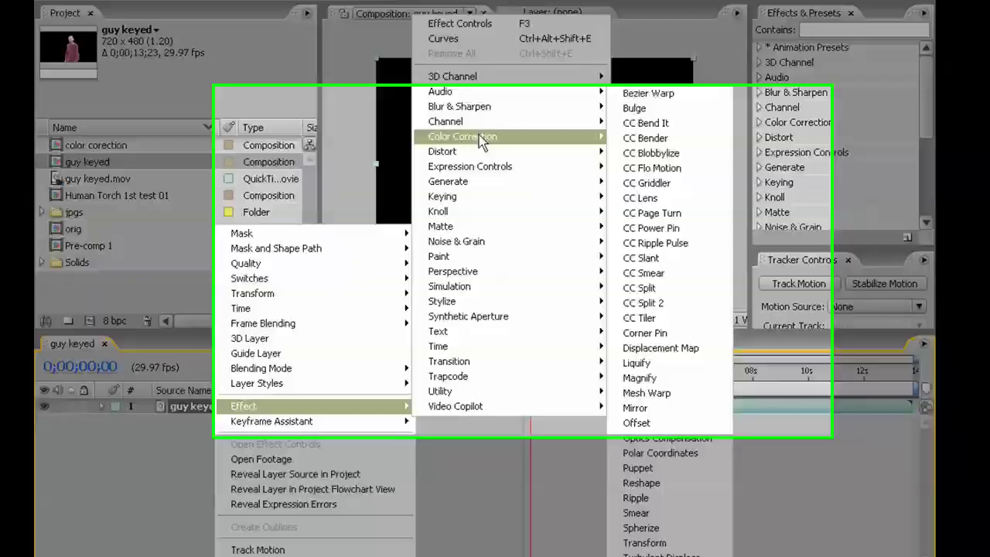
{"action": "mouse_move", "coordinate": [480, 139]}
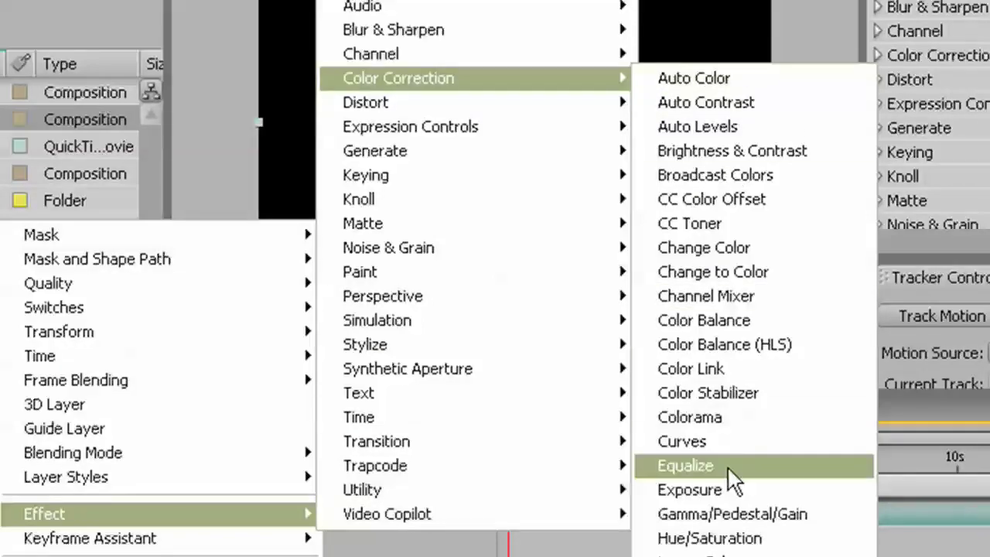
{"action": "left_click", "coordinate": [715, 448]}
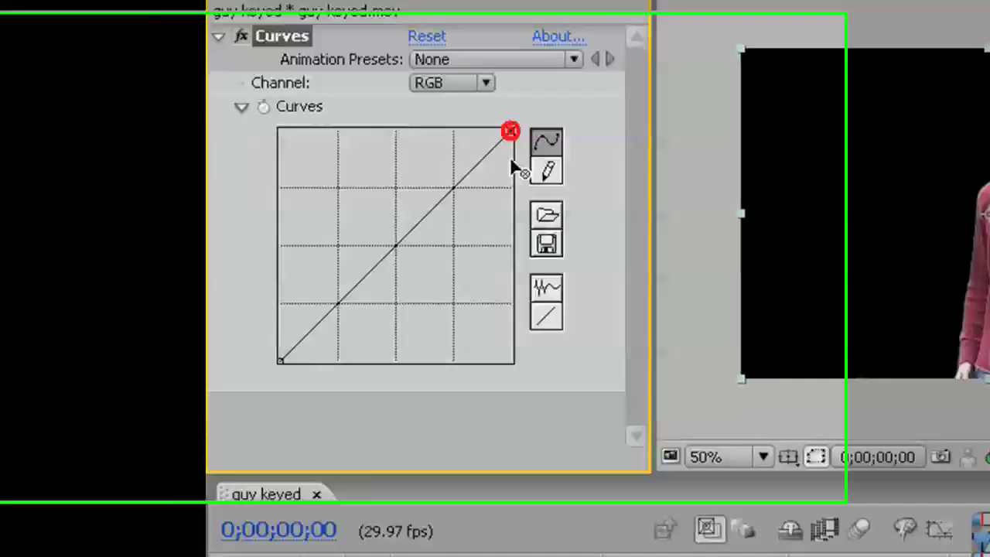
Step: Invert and flatten the RGB curve by pulling its endpoints inward for an icy cyan look
{"action": "left_click_drag", "start_coordinate": [248, 124], "coordinate": [251, 274]}
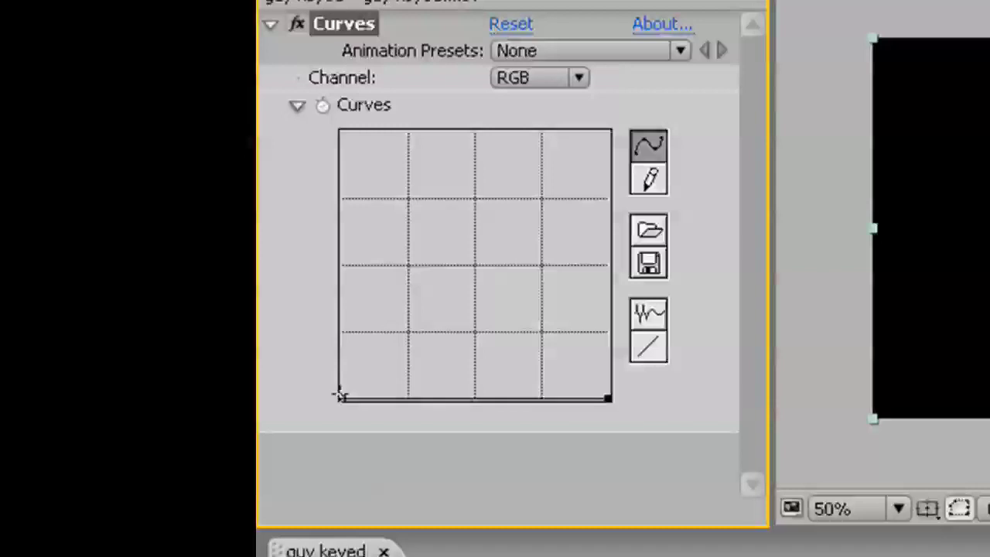
{"action": "left_click_drag", "start_coordinate": [339, 399], "coordinate": [307, 87]}
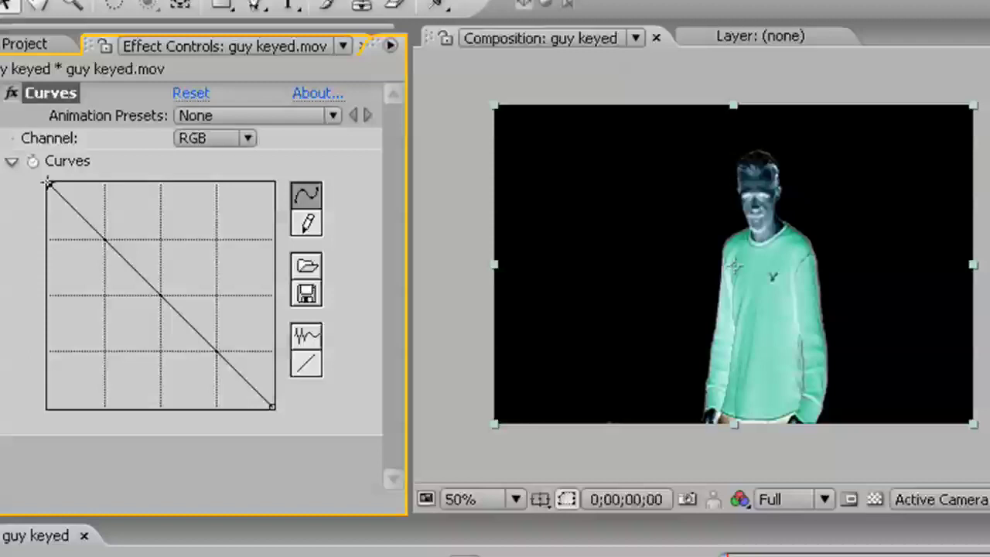
{"action": "left_click_drag", "start_coordinate": [48, 183], "coordinate": [40, 240]}
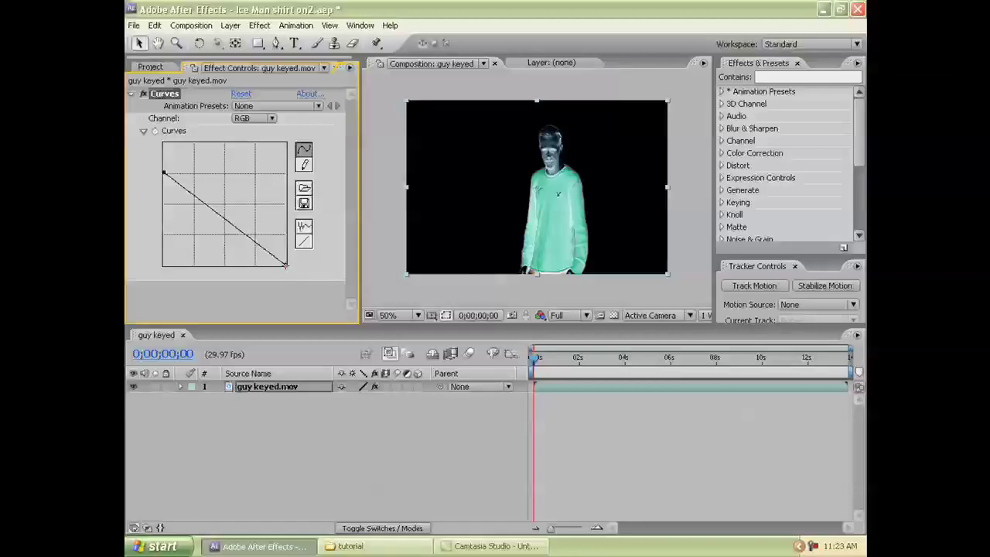
{"action": "left_click_drag", "start_coordinate": [286, 265], "coordinate": [286, 233]}
{"action": "scroll", "coordinate": [499, 195], "scroll_direction": "up", "scroll_amount": 1}
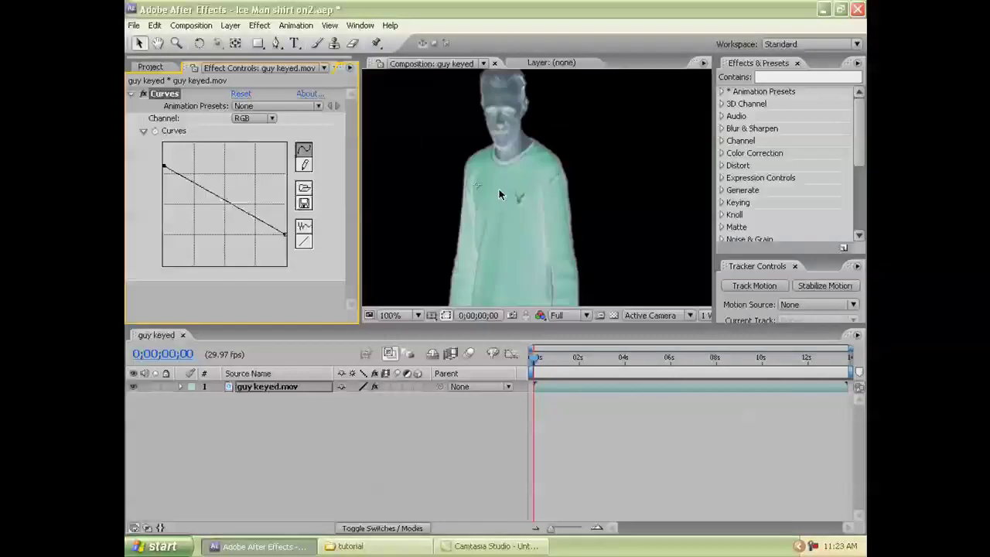
{"action": "scroll", "coordinate": [500, 195], "scroll_direction": "down", "scroll_amount": 1}
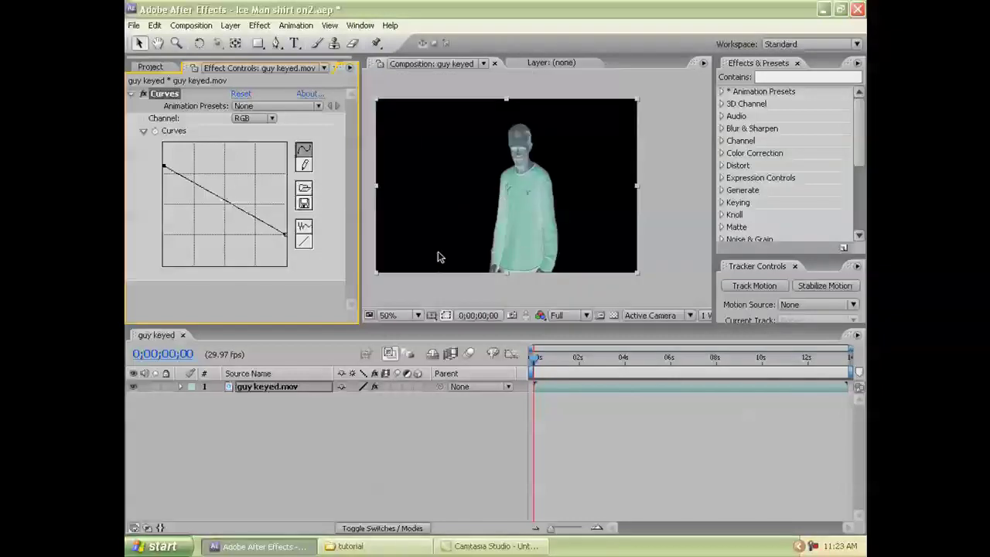
{"action": "left_click_drag", "start_coordinate": [163, 166], "coordinate": [163, 175]}
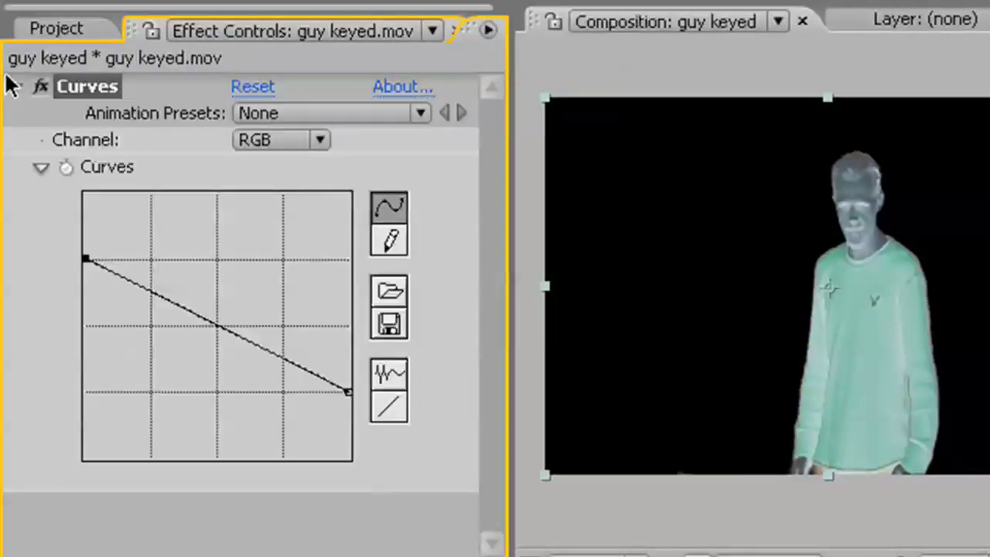
Step: Collapse Curves and add a Levels effect below it
{"action": "left_click", "coordinate": [14, 87]}
{"action": "right_click", "coordinate": [116, 153]}
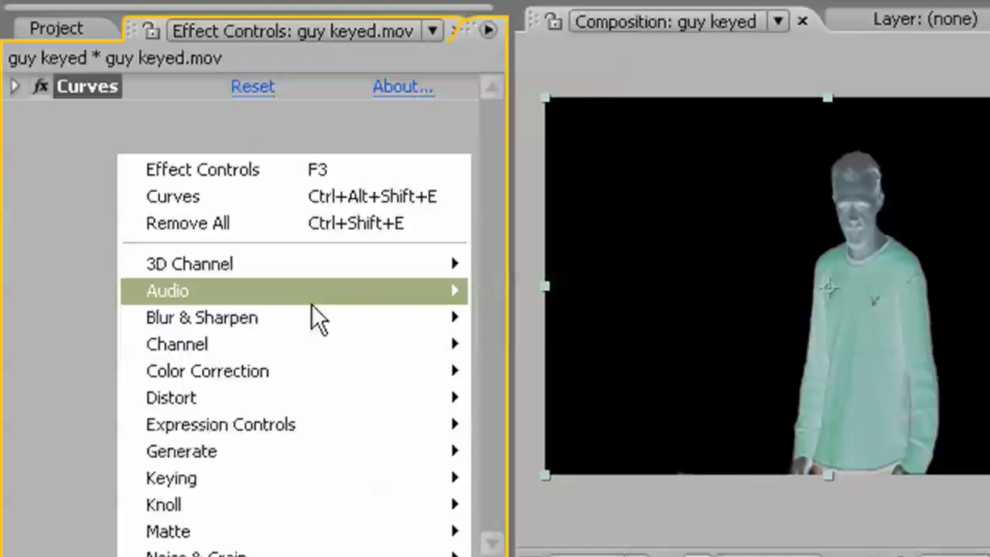
{"action": "mouse_move", "coordinate": [393, 399]}
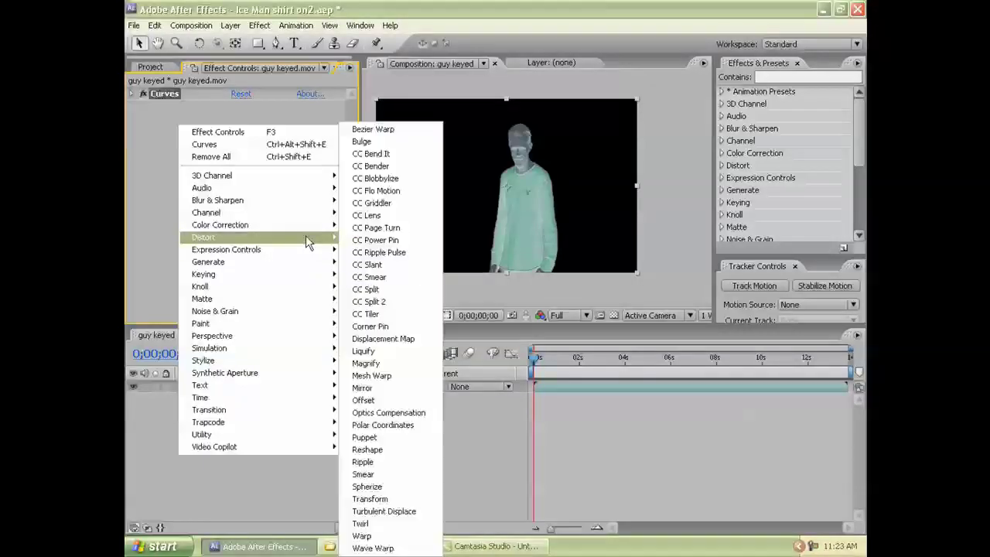
{"action": "left_click", "coordinate": [376, 475]}
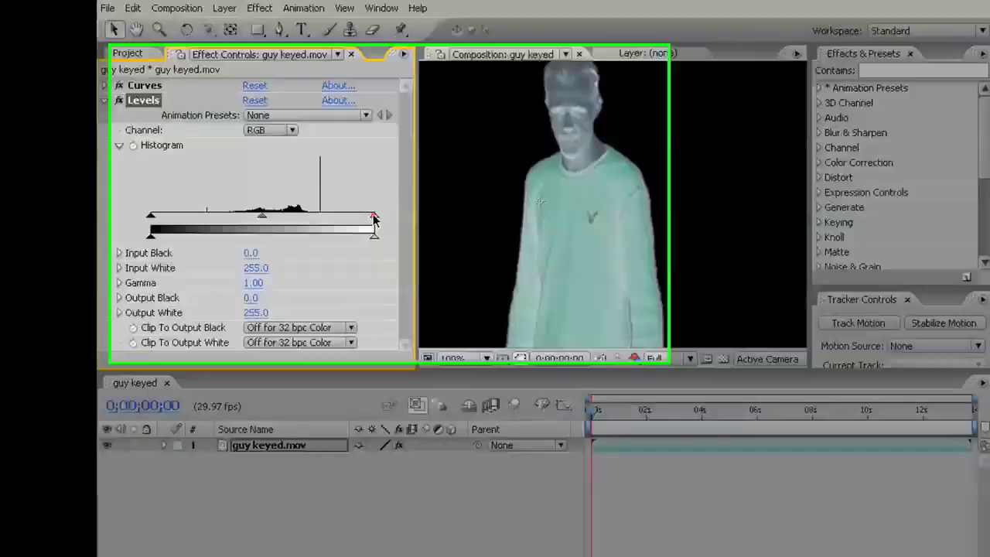
Step: Set Levels to Input White 203, Input Black 10.0 and Gamma 0.59
{"action": "left_click_drag", "start_coordinate": [354, 197], "coordinate": [320, 198]}
{"action": "left_click_drag", "start_coordinate": [392, 295], "coordinate": [387, 298]}
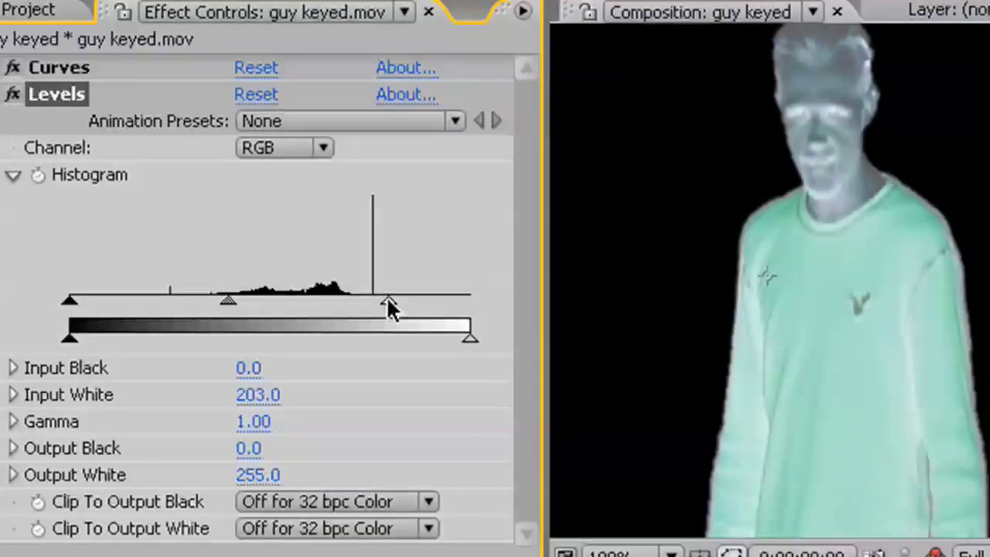
{"action": "left_click_drag", "start_coordinate": [70, 300], "coordinate": [147, 300]}
{"action": "left_click_drag", "start_coordinate": [267, 300], "coordinate": [217, 294]}
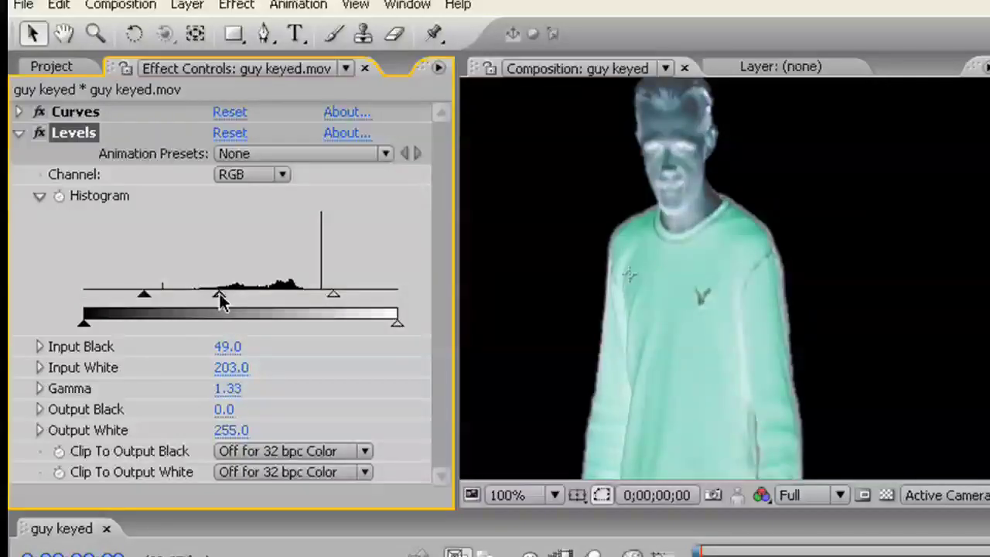
{"action": "left_click_drag", "start_coordinate": [144, 294], "coordinate": [233, 295]}
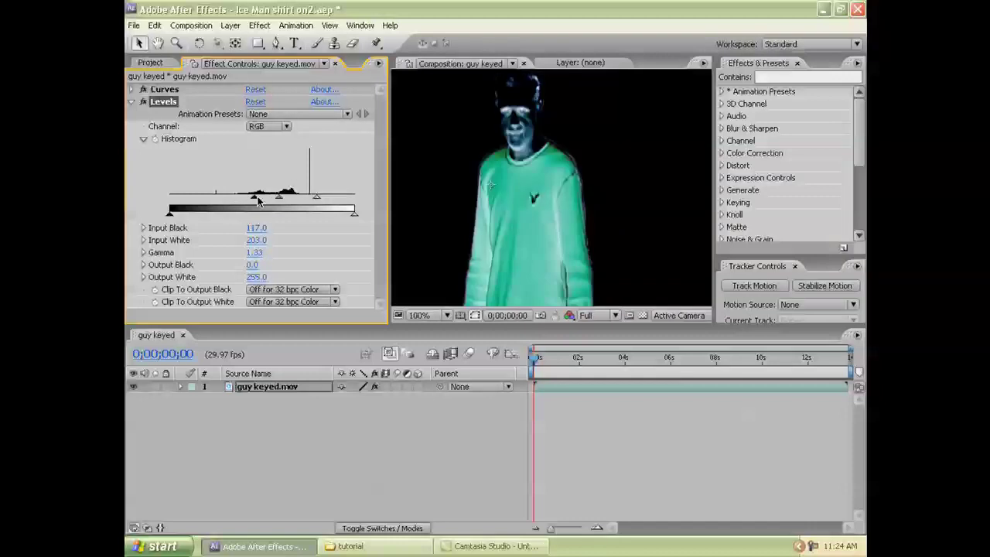
{"action": "left_click_drag", "start_coordinate": [258, 201], "coordinate": [176, 199]}
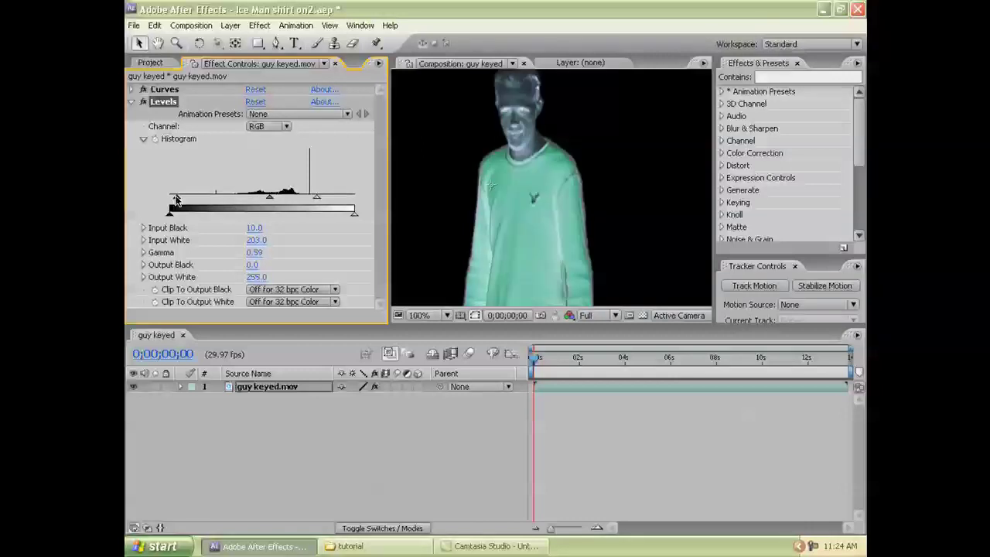
Step: Collapse Levels and add a Hue/Saturation effect after it
{"action": "left_click", "coordinate": [131, 103]}
{"action": "right_click", "coordinate": [182, 144]}
{"action": "mouse_move", "coordinate": [232, 243]}
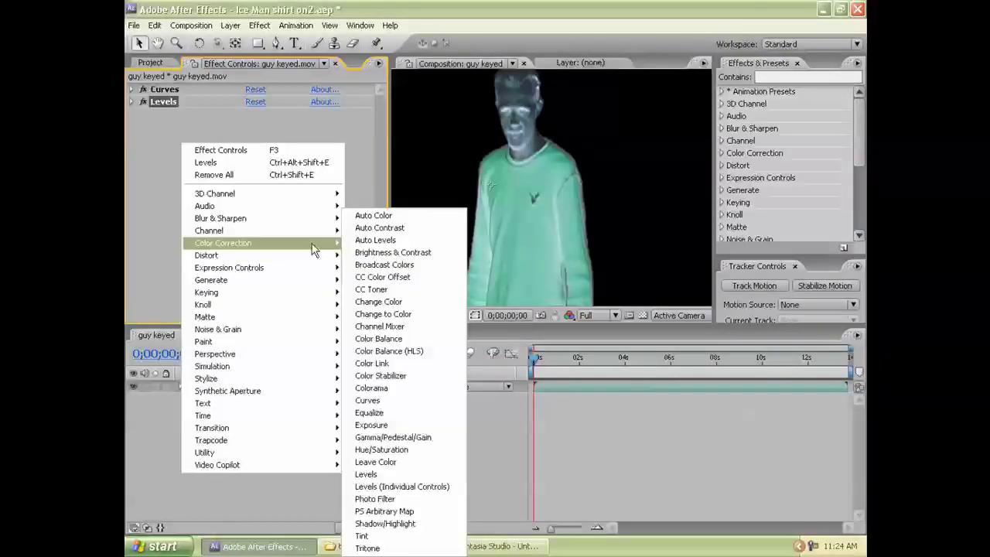
{"action": "left_click", "coordinate": [415, 450]}
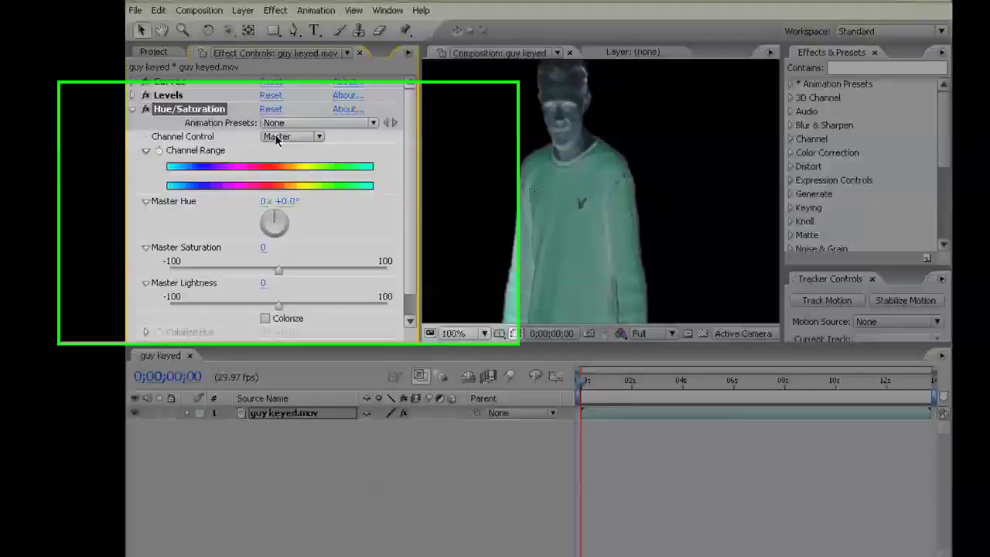
Step: Set Channel Control to Cyans and shift the Cyan Hue to +20°
{"action": "left_click", "coordinate": [276, 138]}
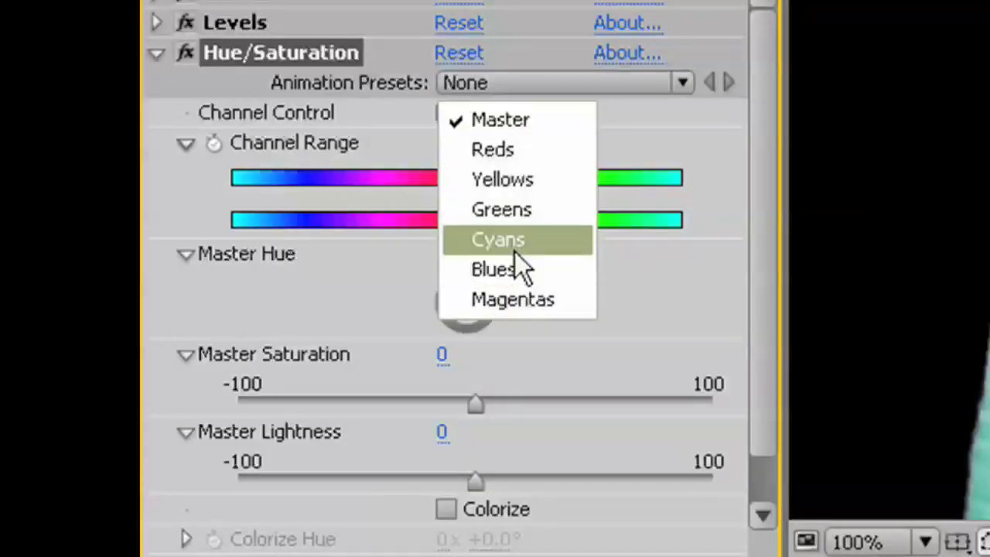
{"action": "left_click", "coordinate": [513, 245]}
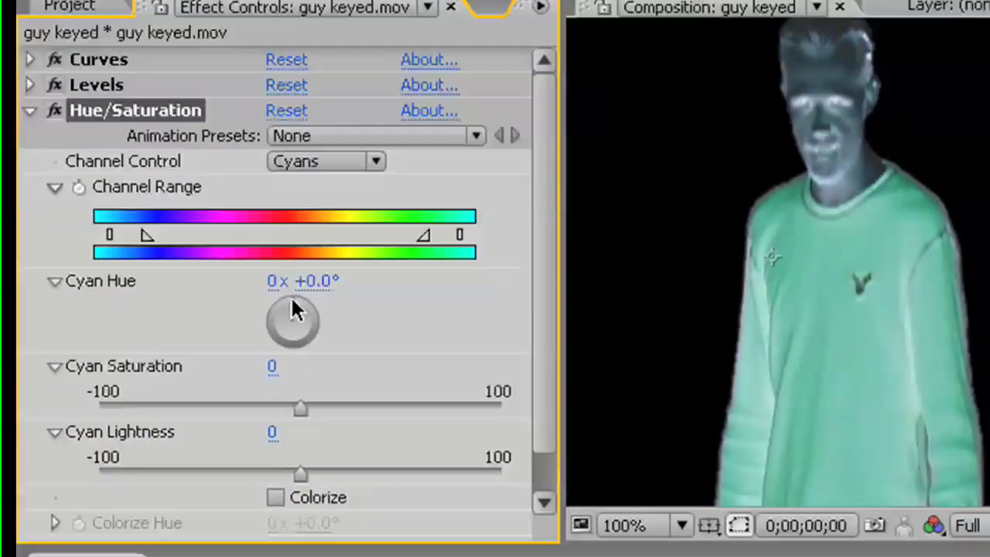
{"action": "left_click_drag", "start_coordinate": [469, 278], "coordinate": [478, 287]}
{"action": "left_click_drag", "start_coordinate": [300, 311], "coordinate": [301, 311]}
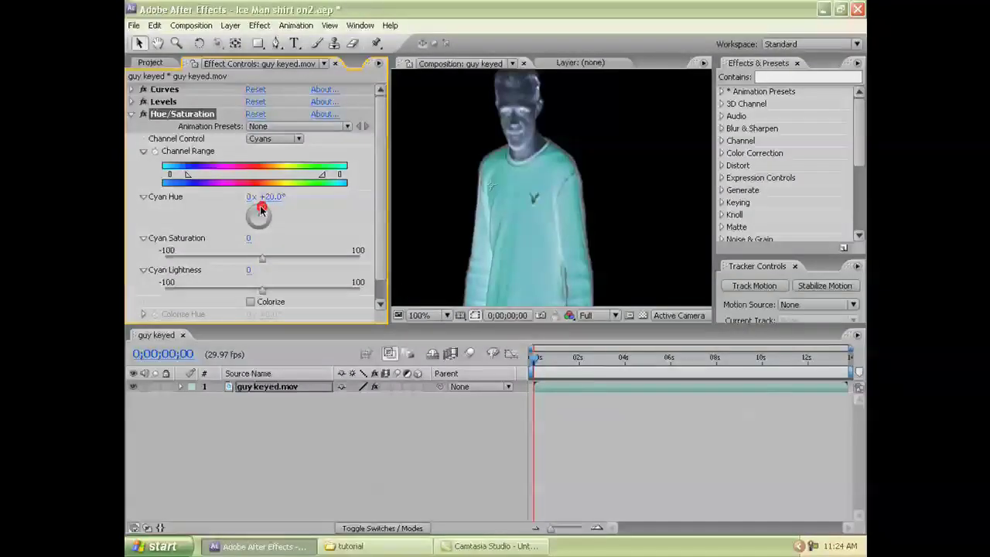
{"action": "left_click", "coordinate": [27, 111]}
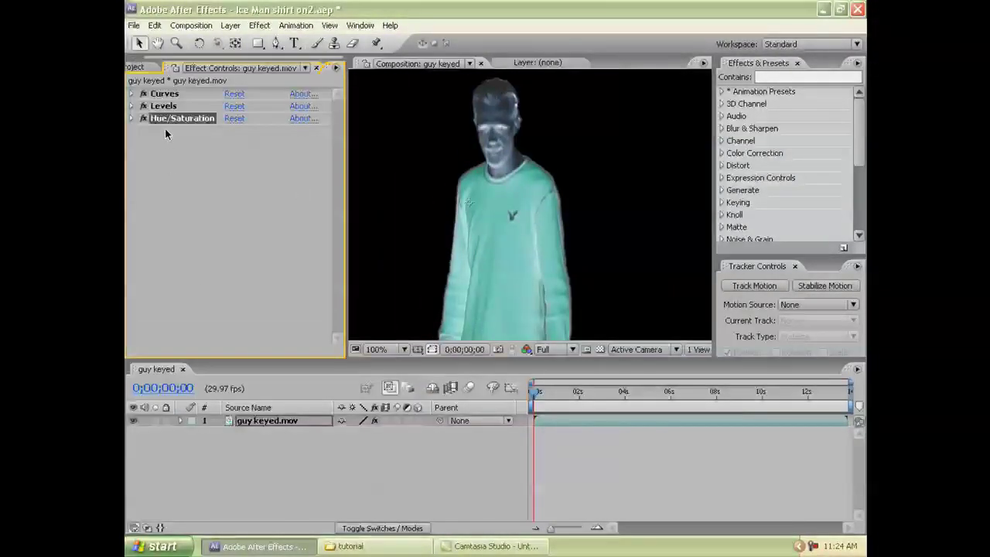
Step: Nest the guy keyed comp into a new guy keyed 2 composition and widen the viewer
{"action": "left_click", "coordinate": [142, 66]}
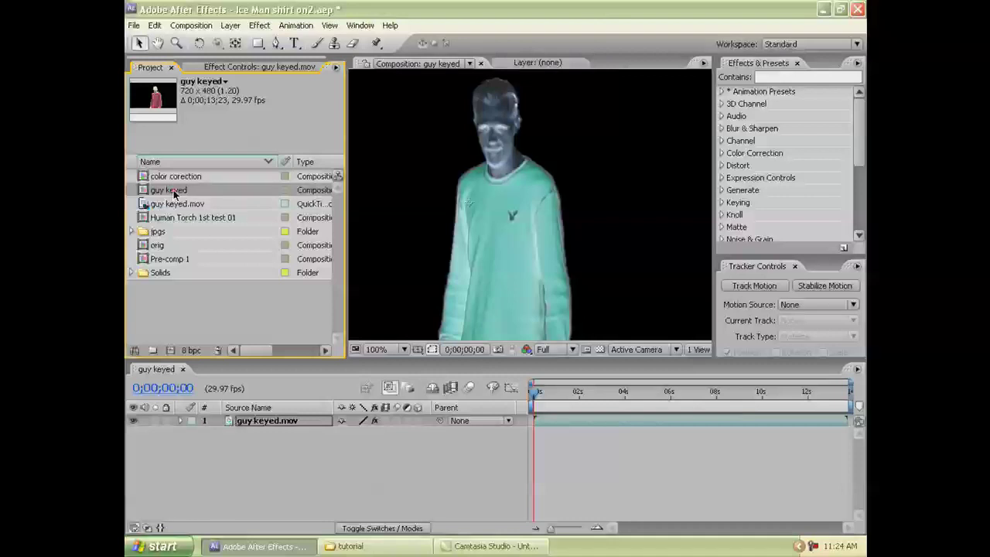
{"action": "left_click_drag", "start_coordinate": [174, 194], "coordinate": [170, 349]}
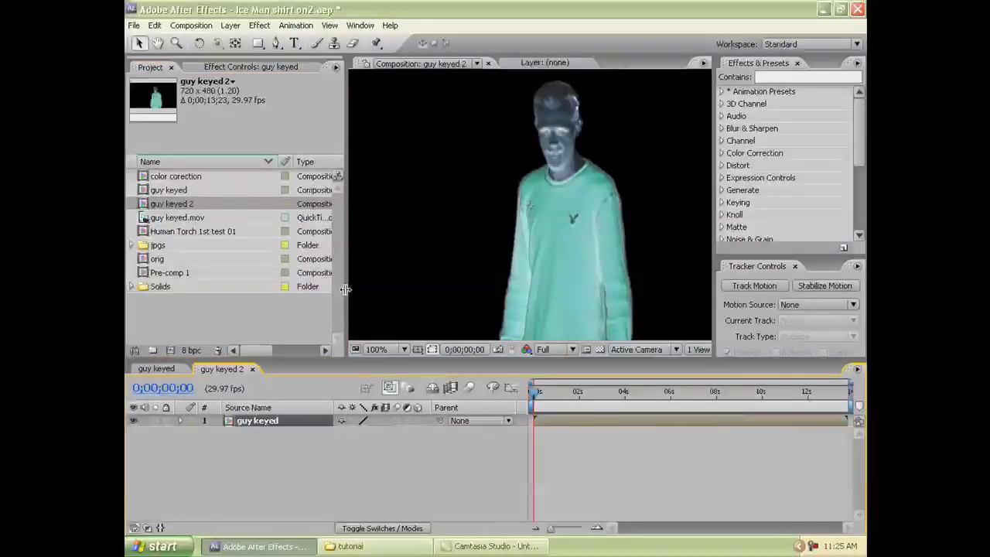
{"action": "left_click_drag", "start_coordinate": [346, 288], "coordinate": [328, 289]}
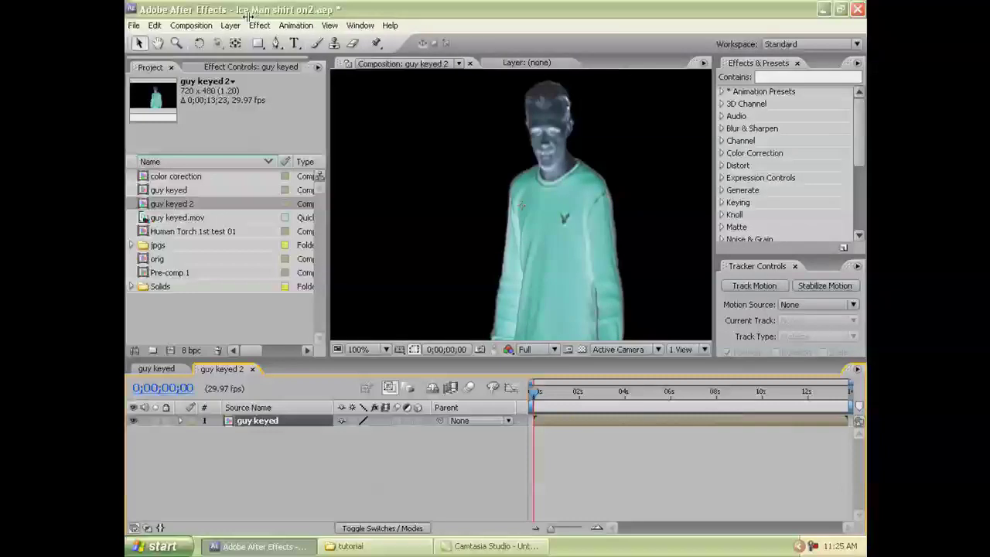
Step: Search effects for 'cc m' and apply CC Mr. Smoothie to the keyed man
{"action": "left_click", "coordinate": [211, 71]}
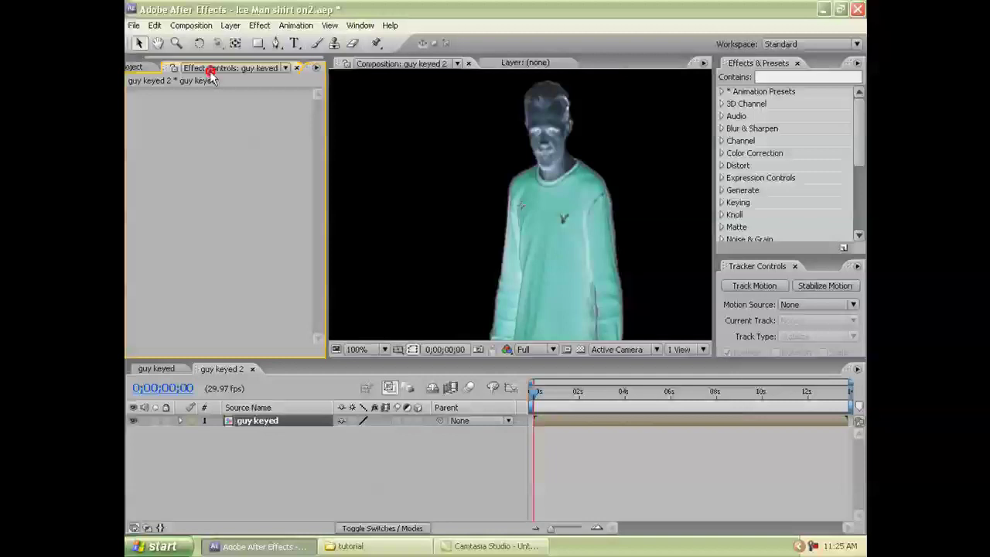
{"action": "left_click", "coordinate": [770, 78]}
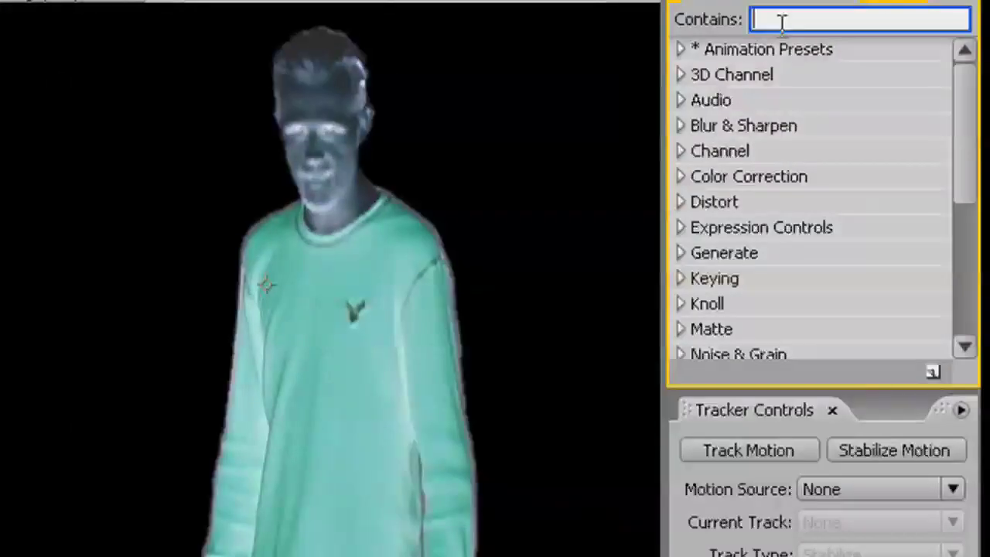
{"action": "type", "text": "cc m"}
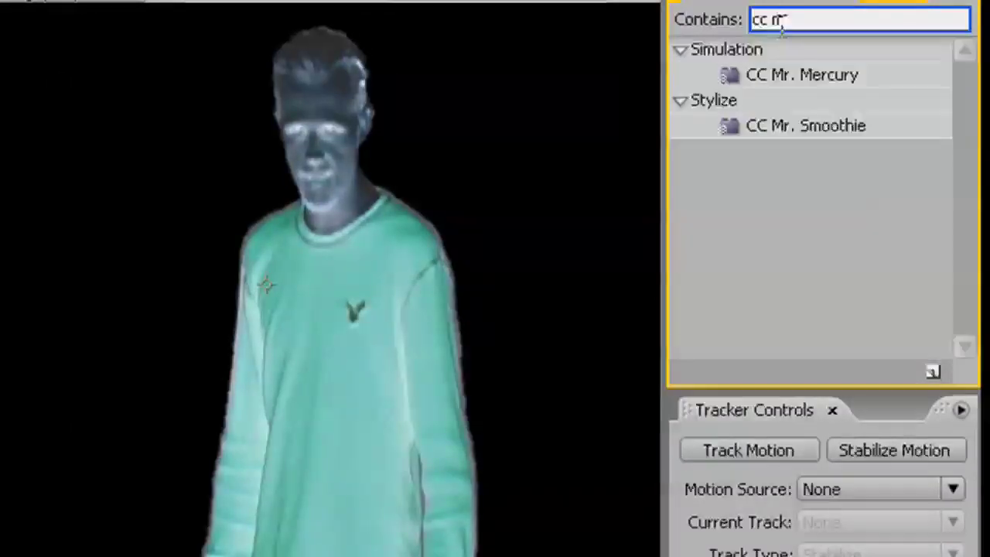
{"action": "left_click_drag", "start_coordinate": [828, 121], "coordinate": [350, 318]}
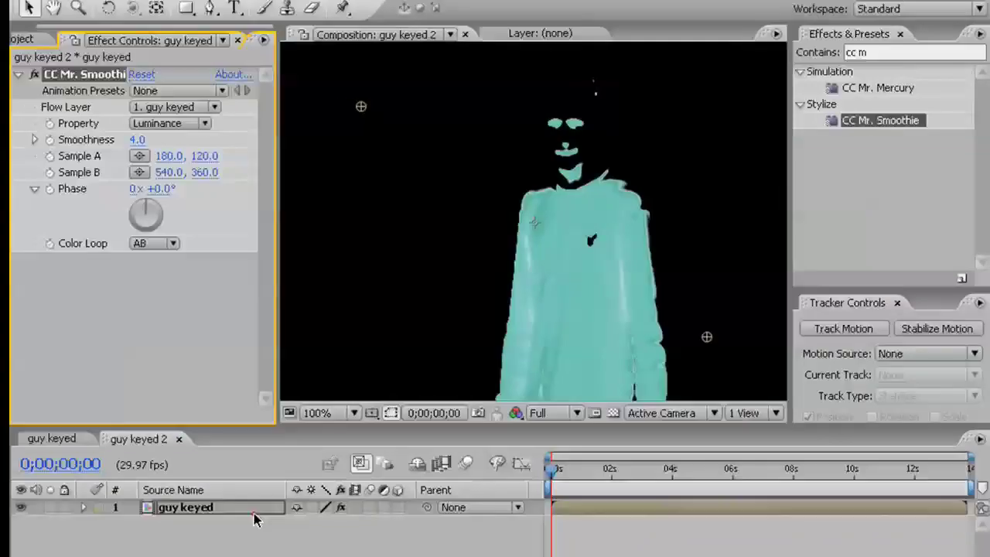
Step: Duplicate the guy keyed layer and turn on the transparency grid
{"action": "left_click", "coordinate": [255, 519]}
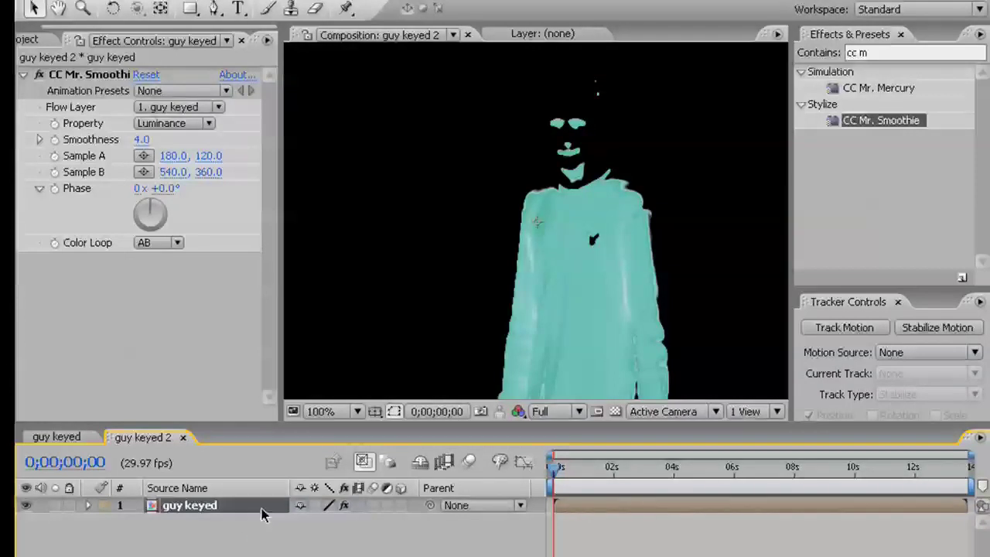
{"action": "key", "text": "ctrl+d"}
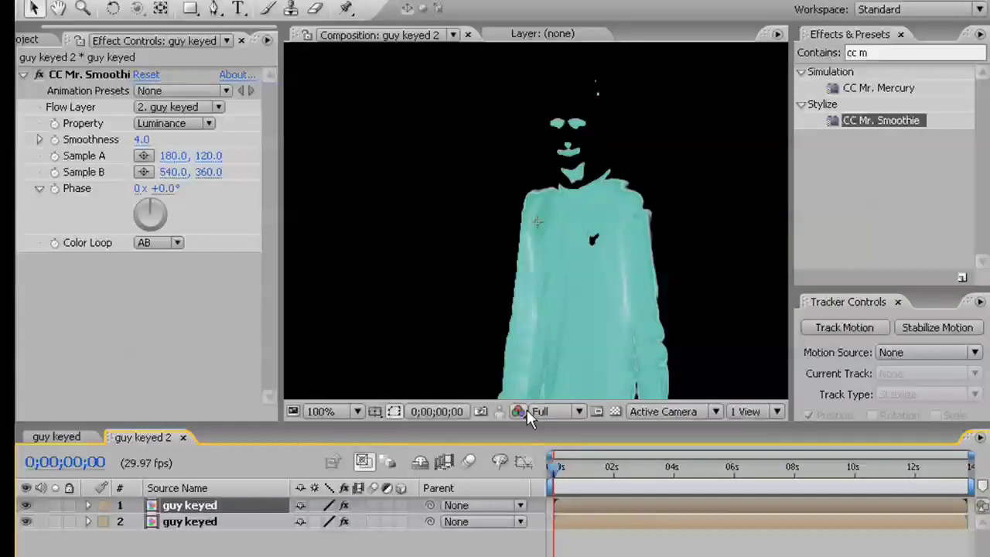
{"action": "left_click", "coordinate": [617, 411]}
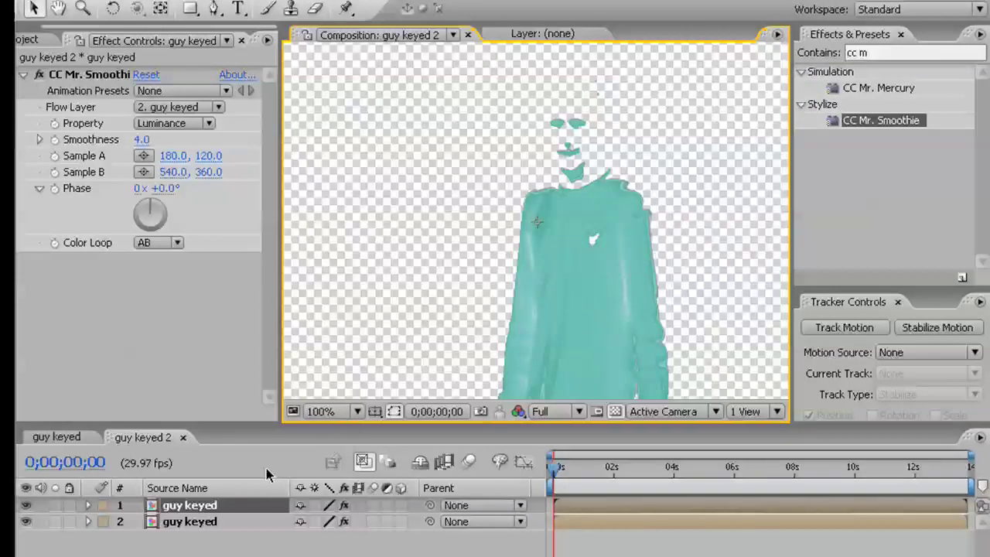
Step: On the top layer, move Smoothie's Sample A to 350, 102 and Sample B to 548, 267
{"action": "left_click", "coordinate": [242, 506]}
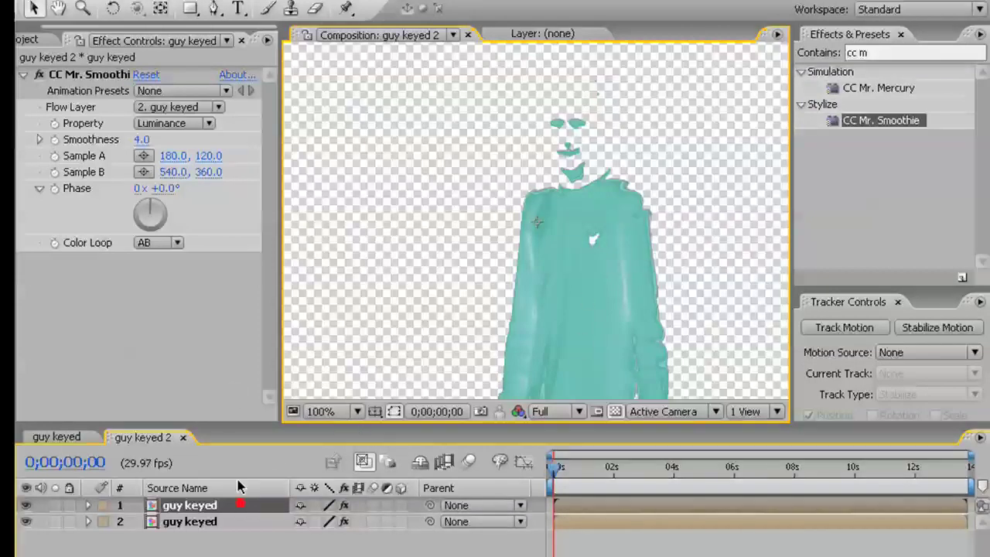
{"action": "left_click", "coordinate": [99, 77]}
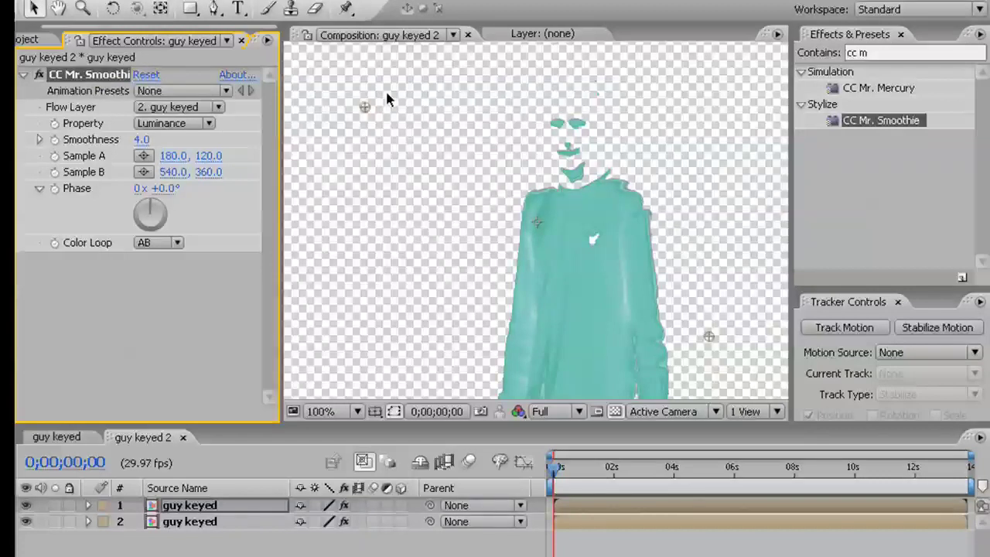
{"action": "left_click_drag", "start_coordinate": [357, 118], "coordinate": [366, 209]}
{"action": "left_click_drag", "start_coordinate": [359, 276], "coordinate": [527, 89]}
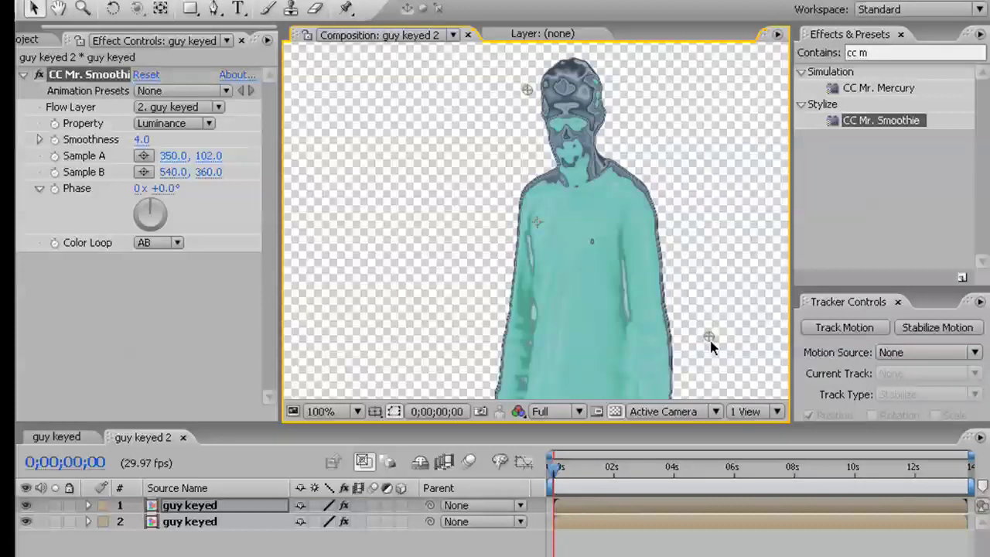
{"action": "left_click_drag", "start_coordinate": [710, 336], "coordinate": [716, 271]}
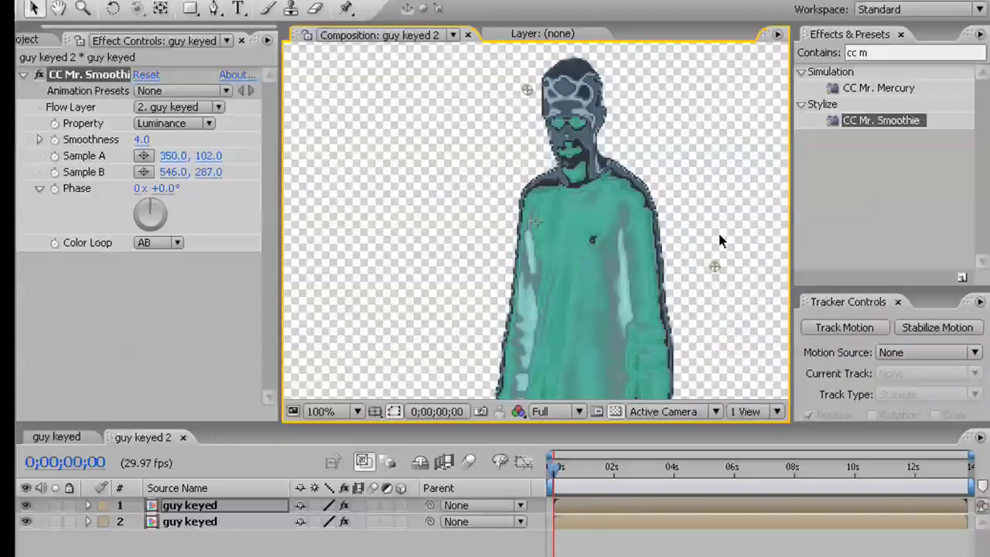
{"action": "mouse_move", "coordinate": [719, 235]}
{"action": "left_mouse_down"}
{"action": "mouse_move", "coordinate": [717, 224]}
{"action": "mouse_move", "coordinate": [717, 248]}
{"action": "left_mouse_up"}
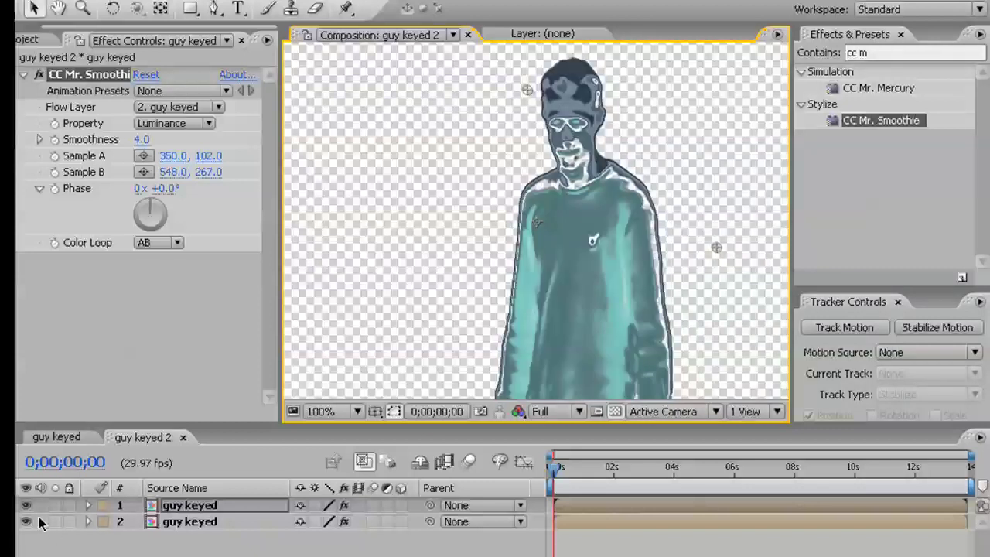
Step: Scrub the original guy keyed footage to 0;00;04;08, then return to guy keyed 2
{"action": "left_click", "coordinate": [70, 437]}
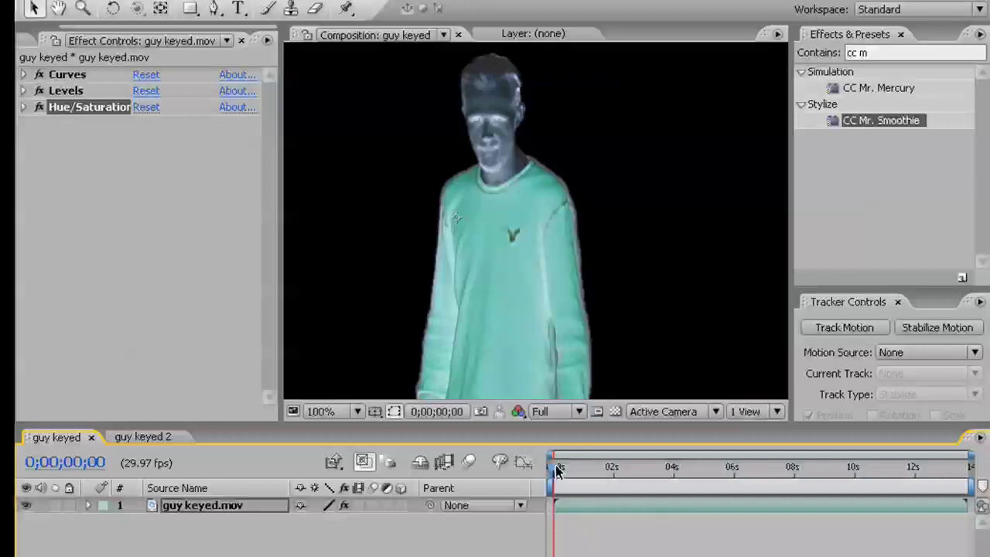
{"action": "left_click_drag", "start_coordinate": [555, 469], "coordinate": [683, 473]}
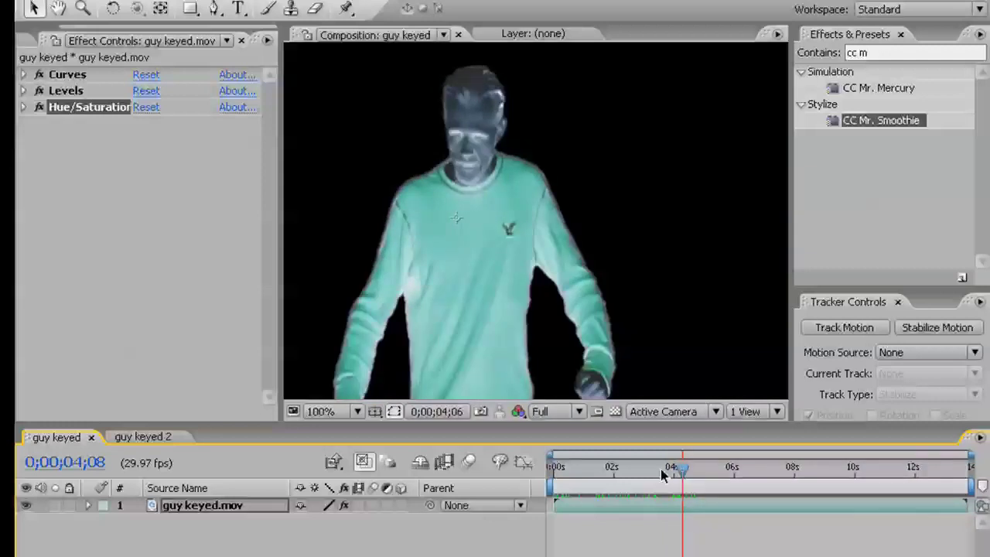
{"action": "left_click", "coordinate": [153, 437]}
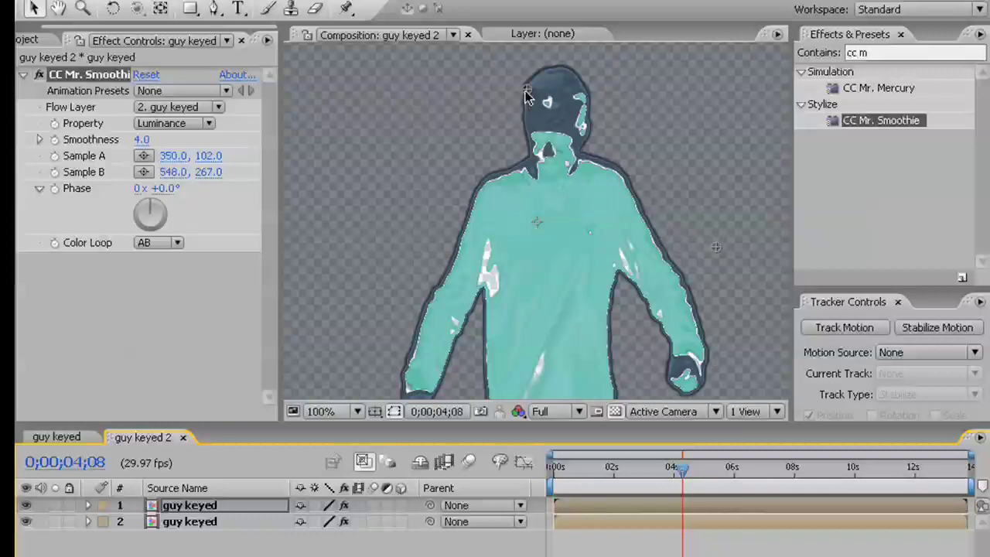
Step: Keyframe Sample A at 36, 3 and Sample B at 802, 105 at 0;00;04;08
{"action": "left_click", "coordinate": [55, 155]}
{"action": "left_click", "coordinate": [55, 171]}
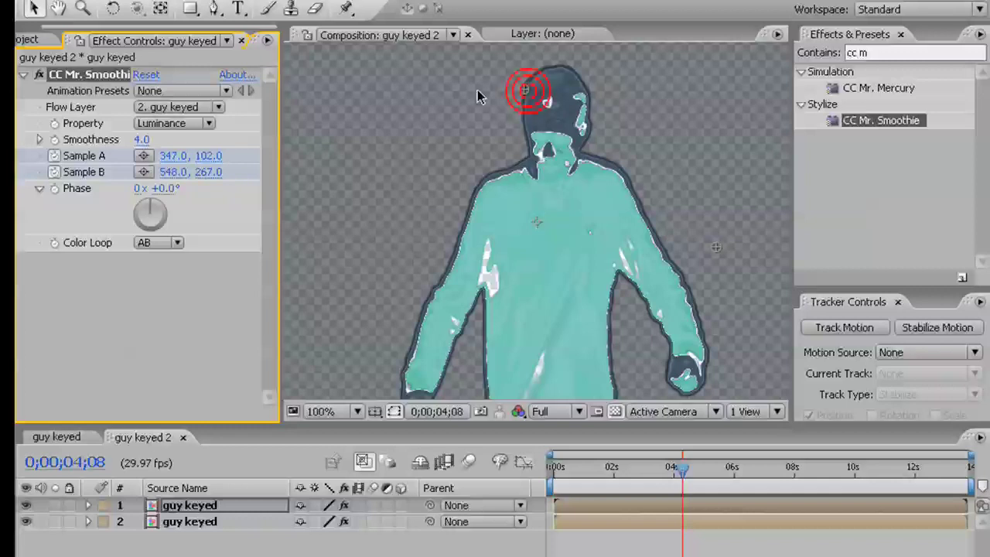
{"action": "left_click_drag", "start_coordinate": [477, 90], "coordinate": [316, 61]}
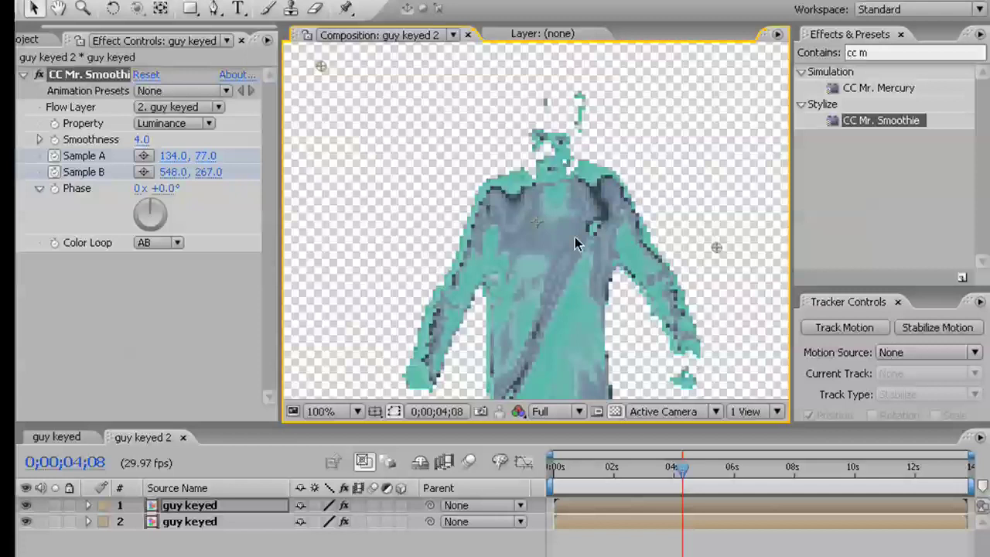
{"action": "key", "text": "comma"}
{"action": "key", "text": "comma"}
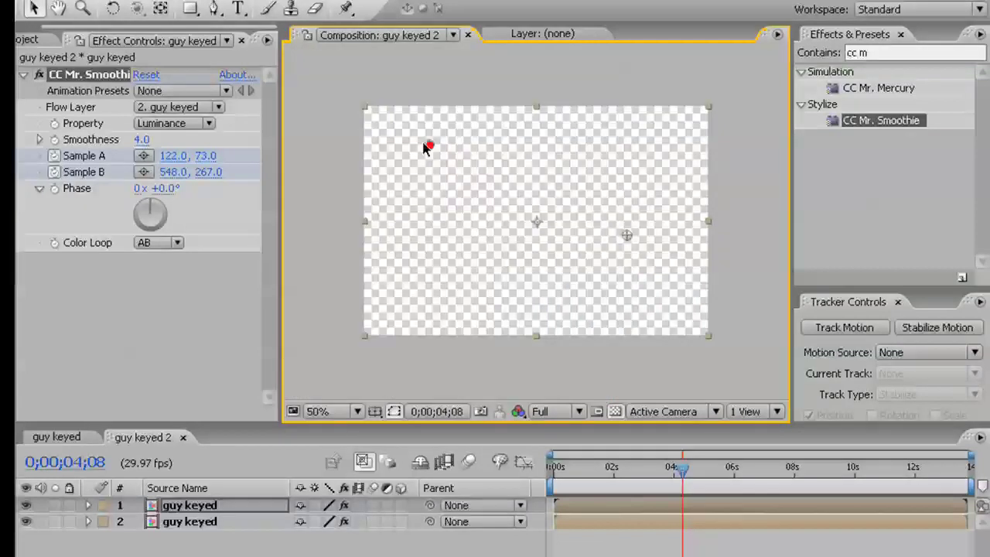
{"action": "left_click_drag", "start_coordinate": [425, 147], "coordinate": [382, 107]}
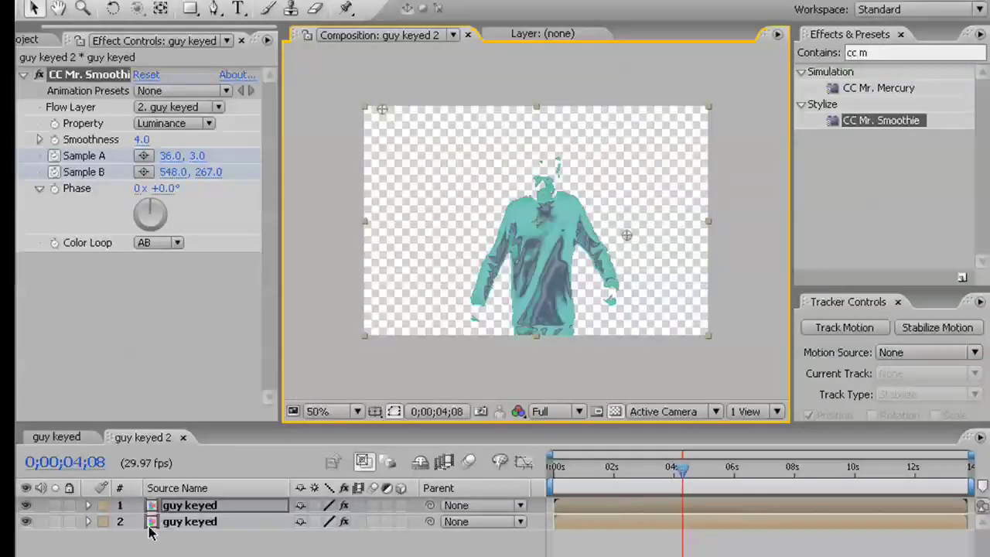
{"action": "left_click", "coordinate": [25, 523]}
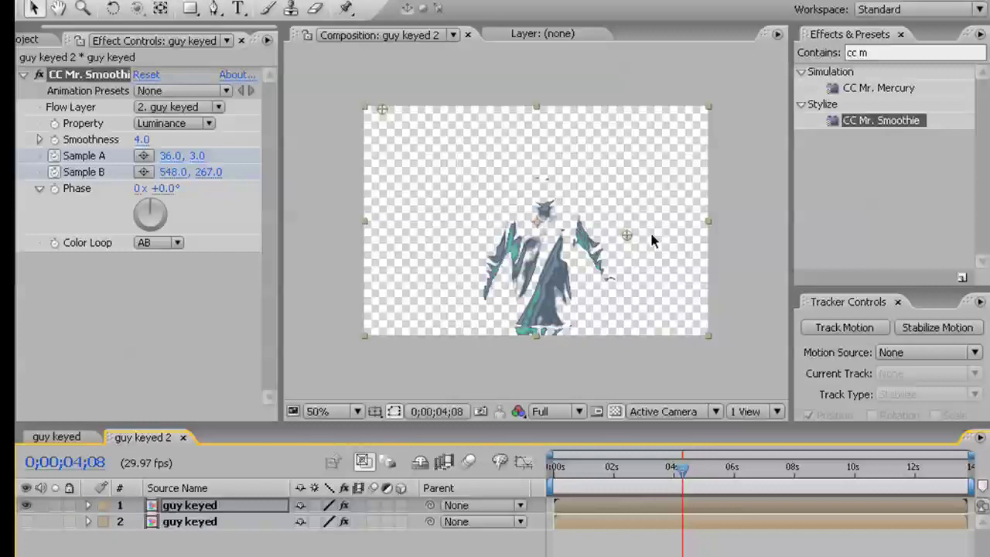
{"action": "left_click_drag", "start_coordinate": [655, 244], "coordinate": [664, 242]}
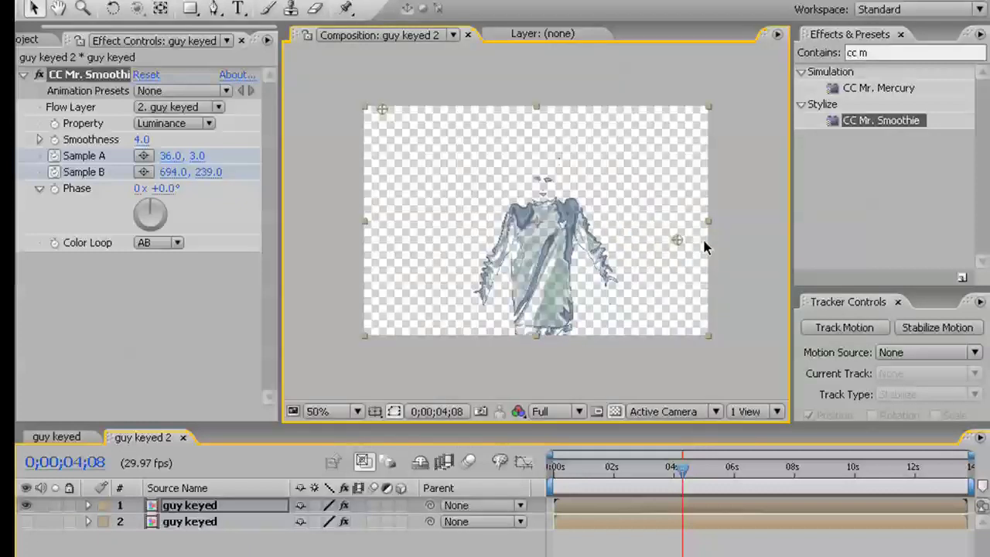
{"action": "left_click_drag", "start_coordinate": [680, 242], "coordinate": [749, 164]}
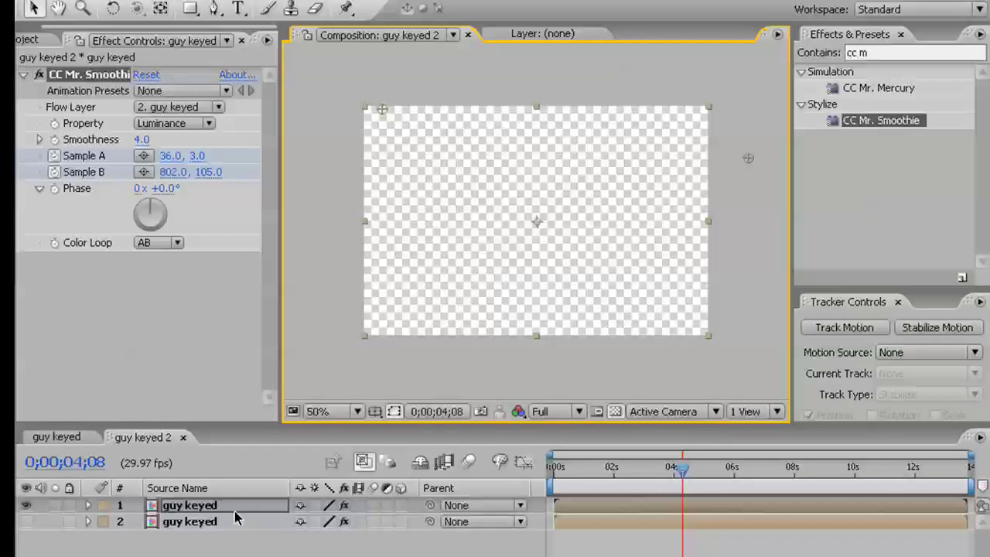
Step: Hide the top Smoothie layer, show the second guy keyed layer and select its CC Mr. Smoothie
{"action": "left_click", "coordinate": [26, 505]}
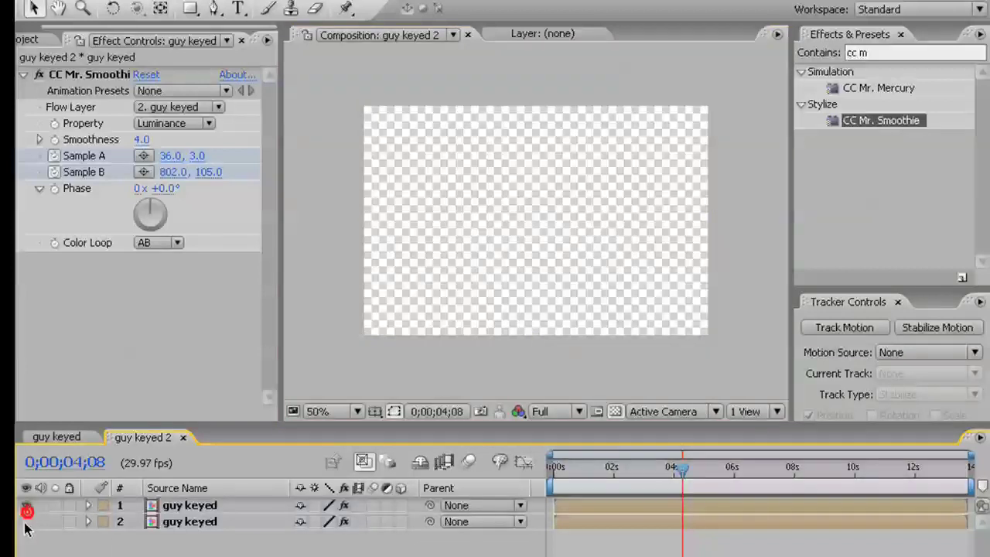
{"action": "left_click", "coordinate": [26, 521]}
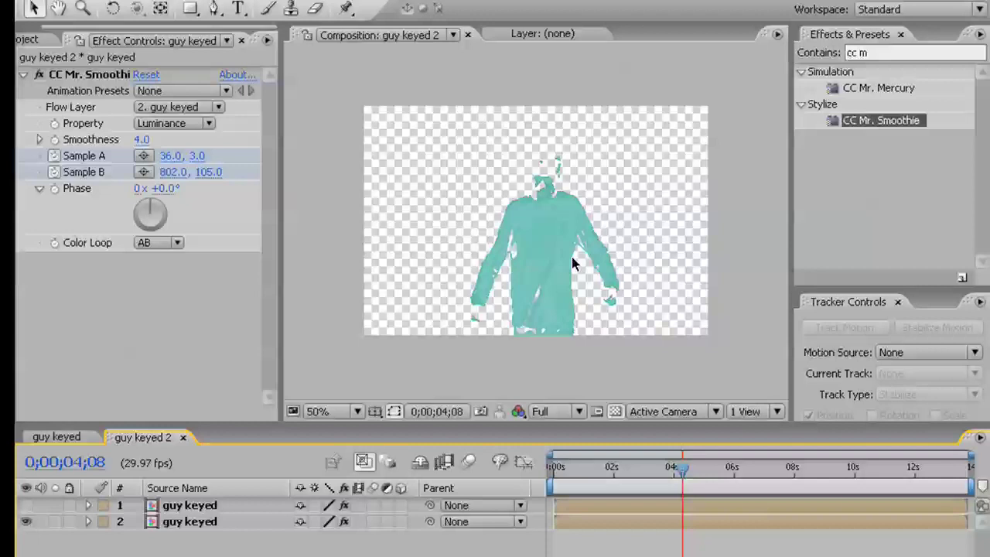
{"action": "left_click", "coordinate": [167, 522]}
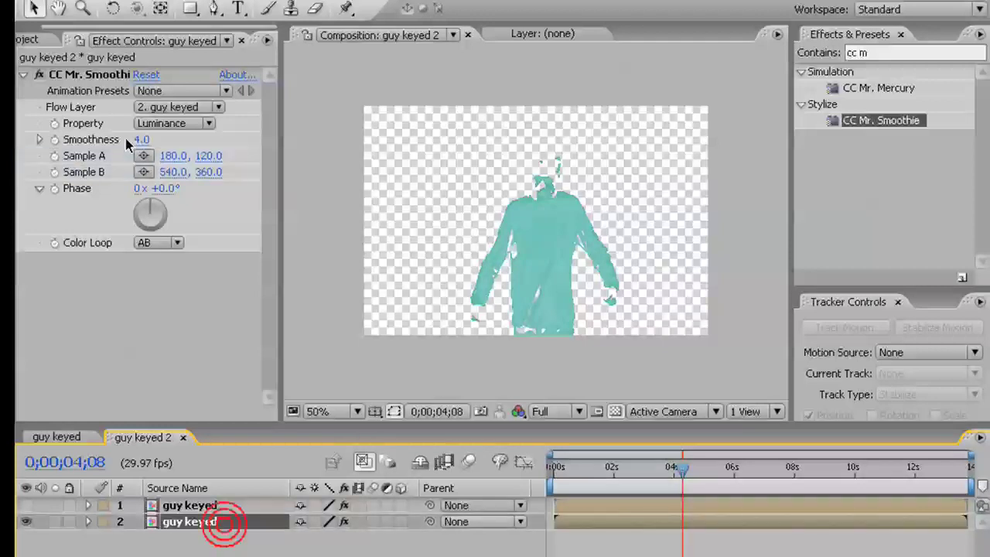
{"action": "left_click", "coordinate": [92, 74]}
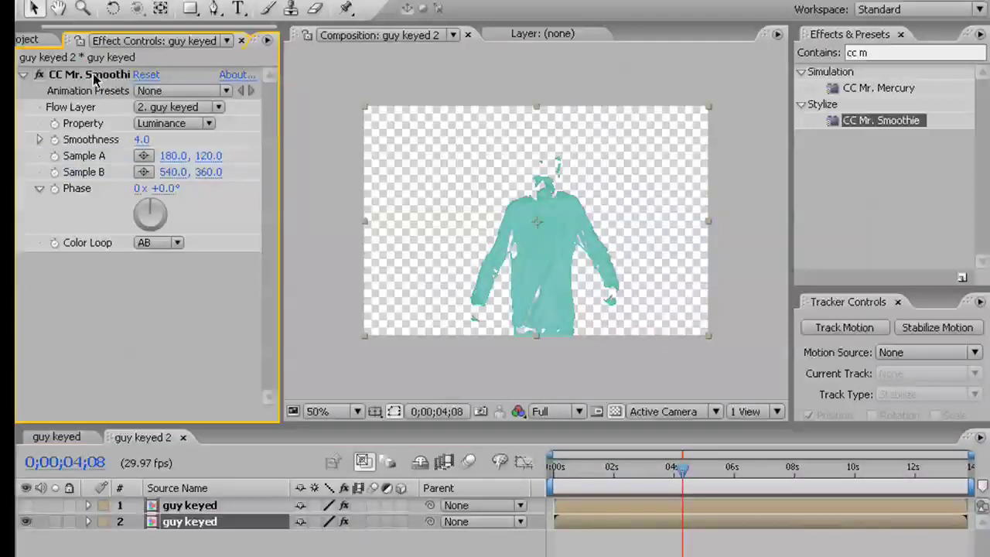
{"action": "left_click", "coordinate": [91, 74]}
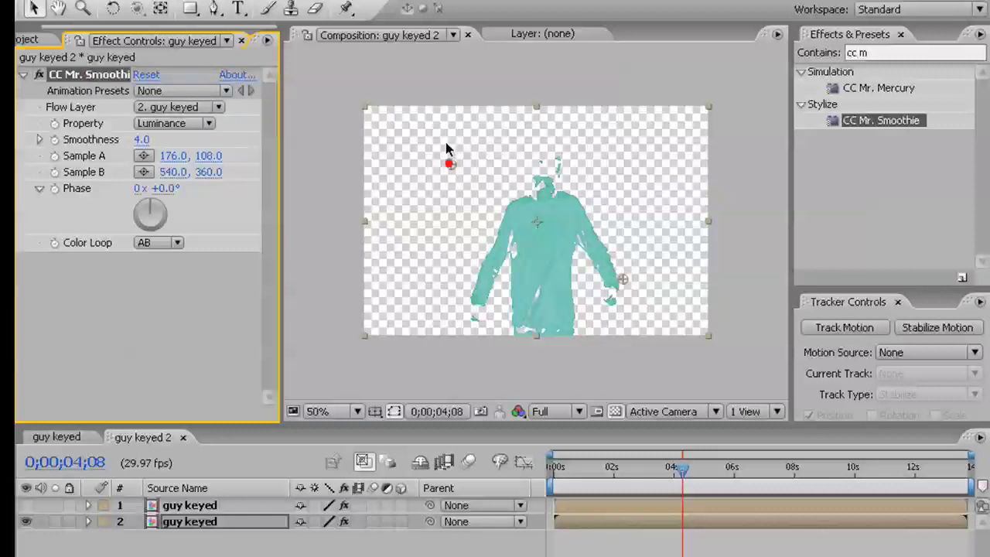
Step: Move Sample A to 172, -68 and Sample B far below to 82, 1164
{"action": "left_click_drag", "start_coordinate": [447, 150], "coordinate": [447, 77]}
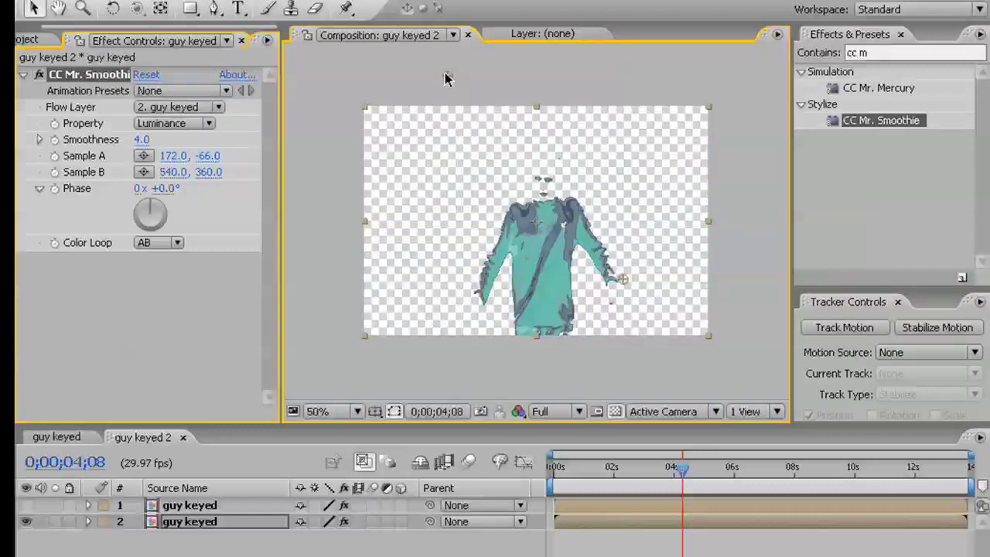
{"action": "left_click_drag", "start_coordinate": [622, 279], "coordinate": [520, 411]}
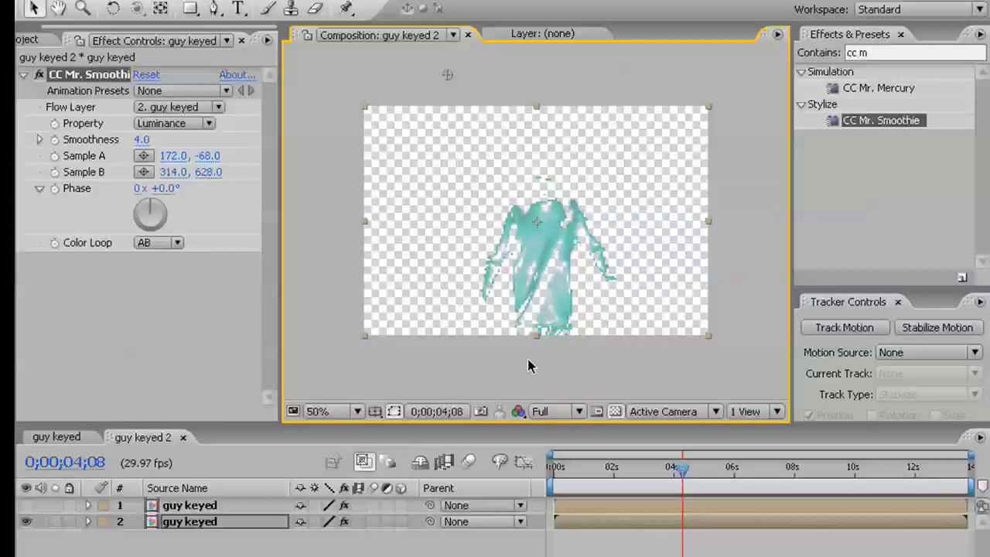
{"action": "key", "text": "comma"}
{"action": "key", "text": "comma"}
{"action": "key", "text": "comma"}
{"action": "key", "text": "comma"}
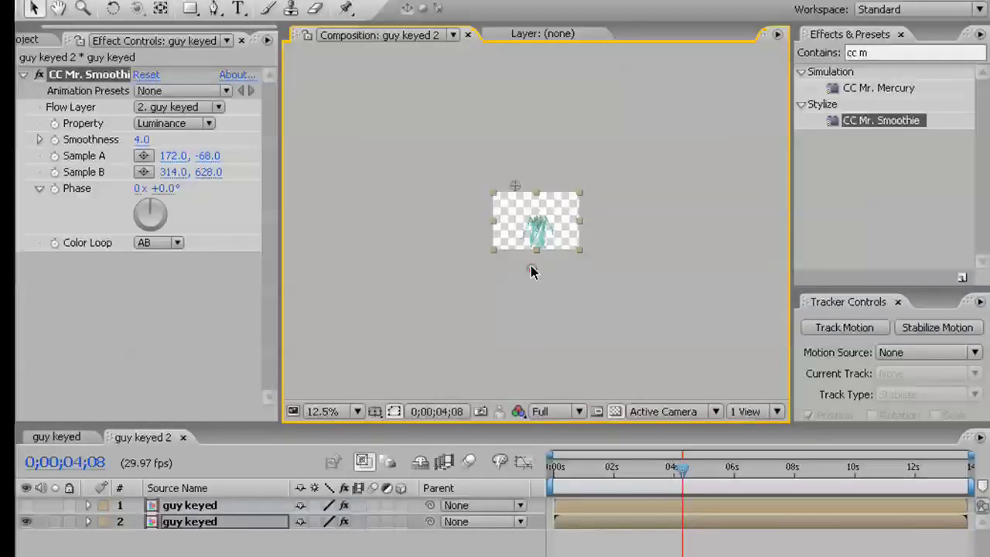
{"action": "left_click_drag", "start_coordinate": [531, 286], "coordinate": [502, 336]}
{"action": "key", "text": "period"}
{"action": "key", "text": "period"}
{"action": "key", "text": "period"}
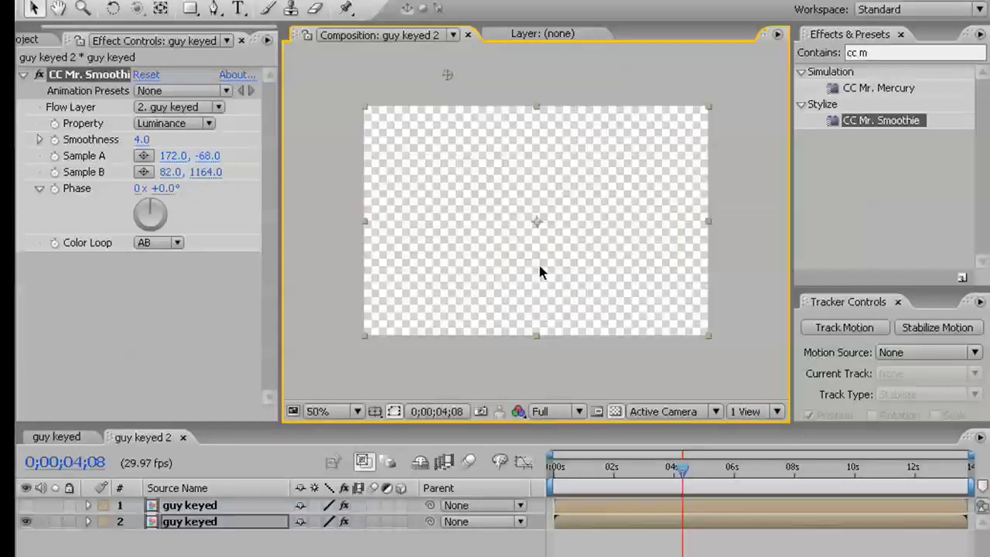
Step: Select both guy keyed layers and reveal their Sample A and B keyframes with U
{"action": "left_click", "coordinate": [167, 506]}
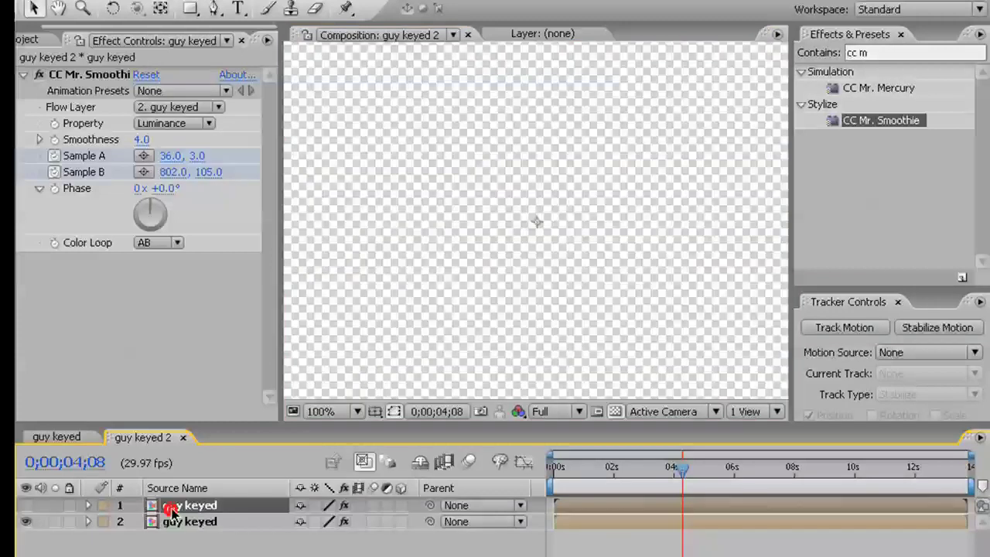
{"action": "left_click", "coordinate": [196, 523], "text": "shift"}
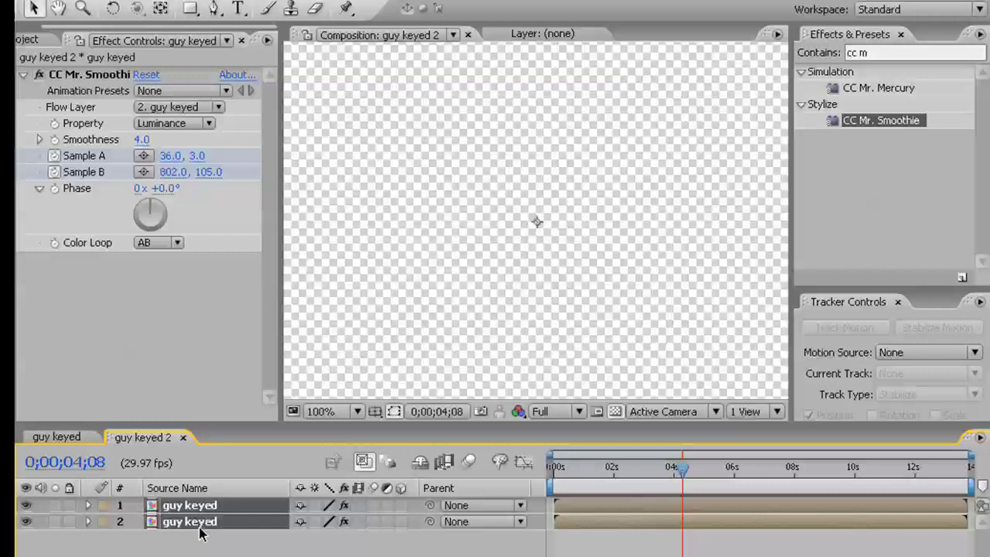
{"action": "key", "text": "u"}
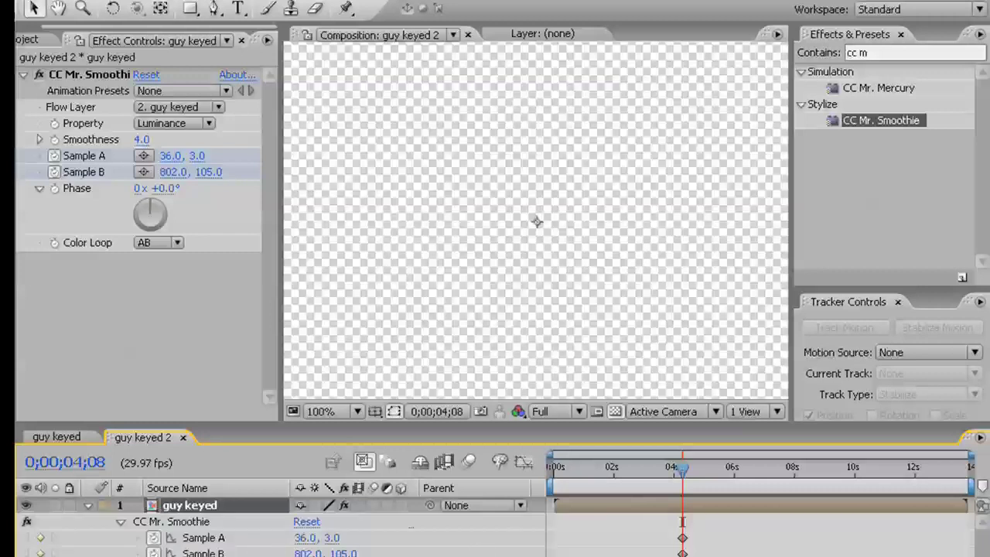
{"action": "key", "text": "ctrl+Down"}
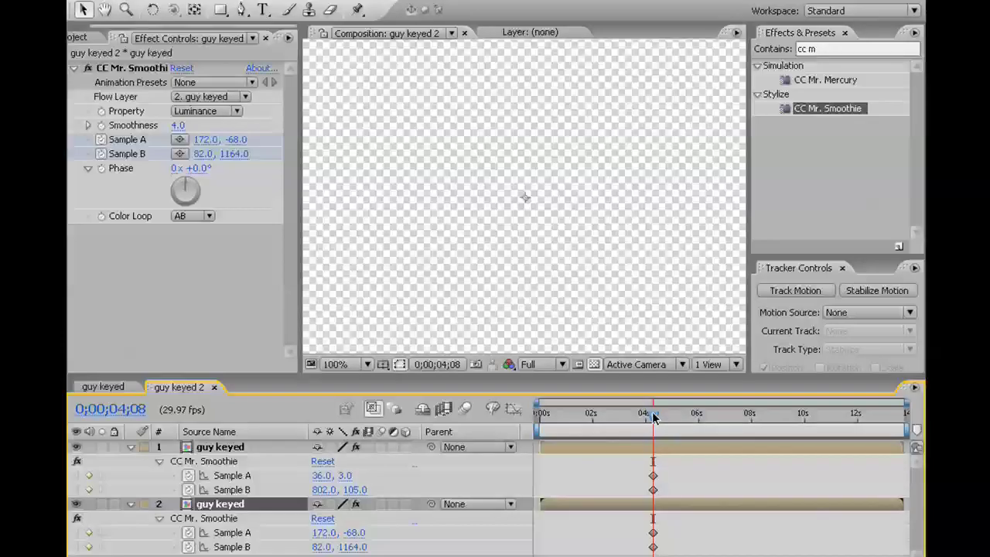
Step: Add guy keyed.mov to guy keyed 2 as bottom layer 3 and make it a guide layer
{"action": "left_click", "coordinate": [109, 389]}
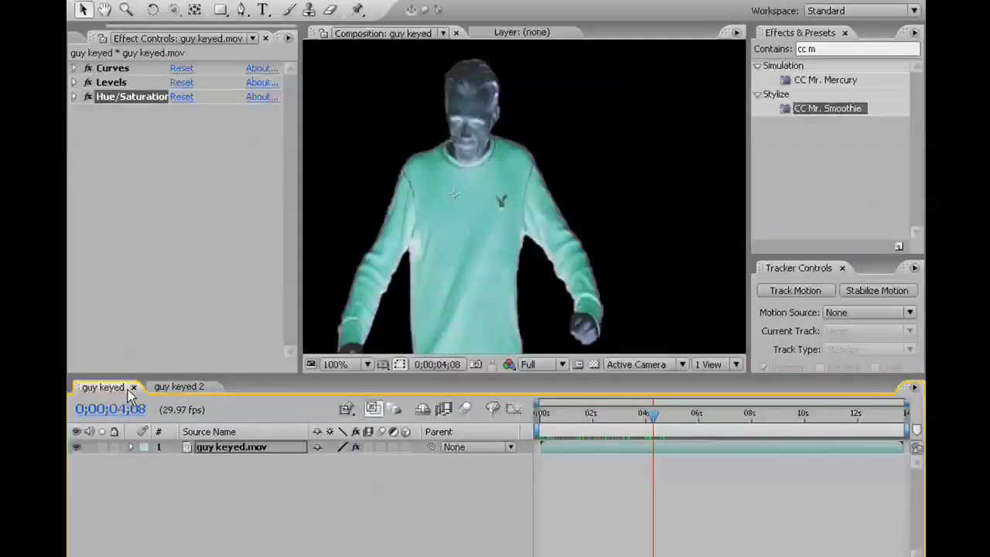
{"action": "left_click", "coordinate": [83, 37]}
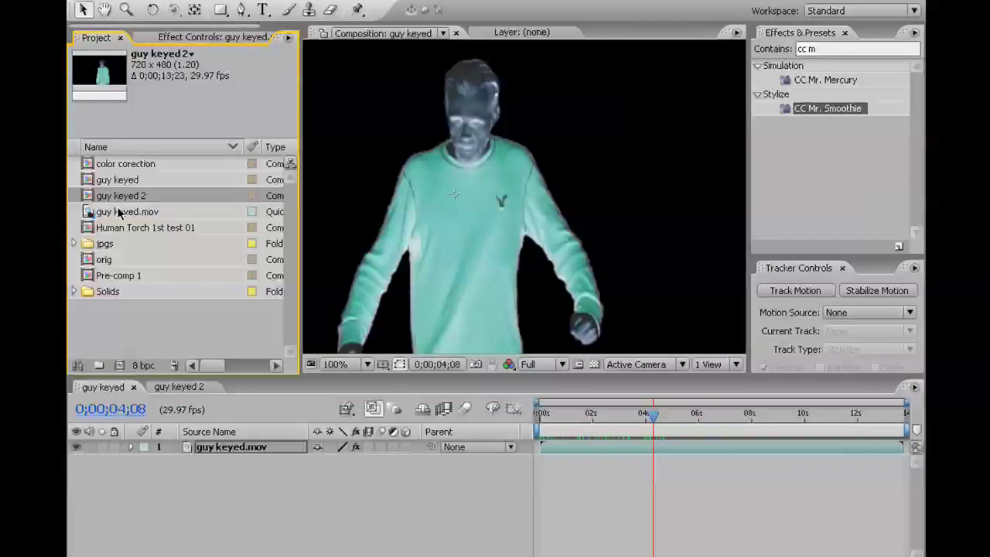
{"action": "left_click", "coordinate": [118, 213]}
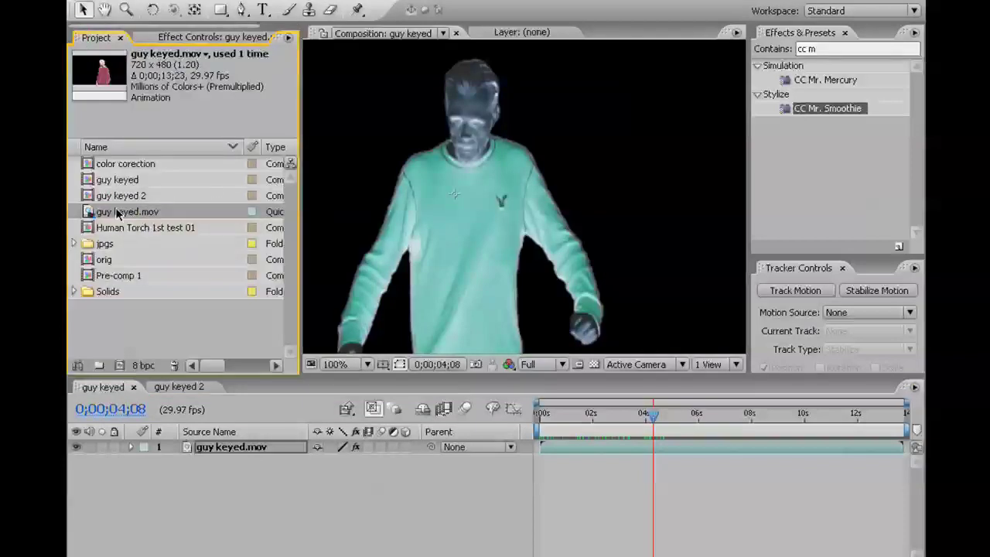
{"action": "left_click", "coordinate": [187, 383]}
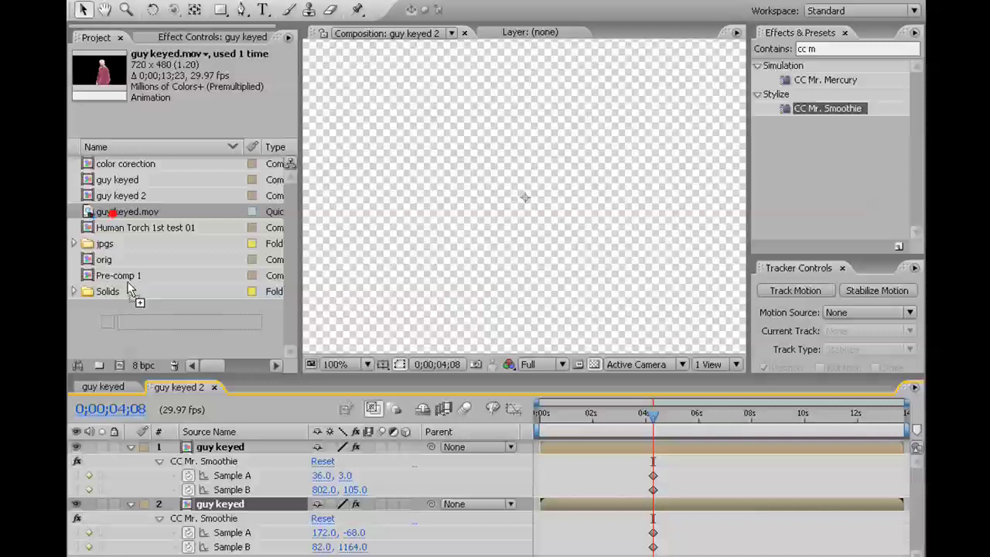
{"action": "left_click_drag", "start_coordinate": [152, 412], "coordinate": [188, 545]}
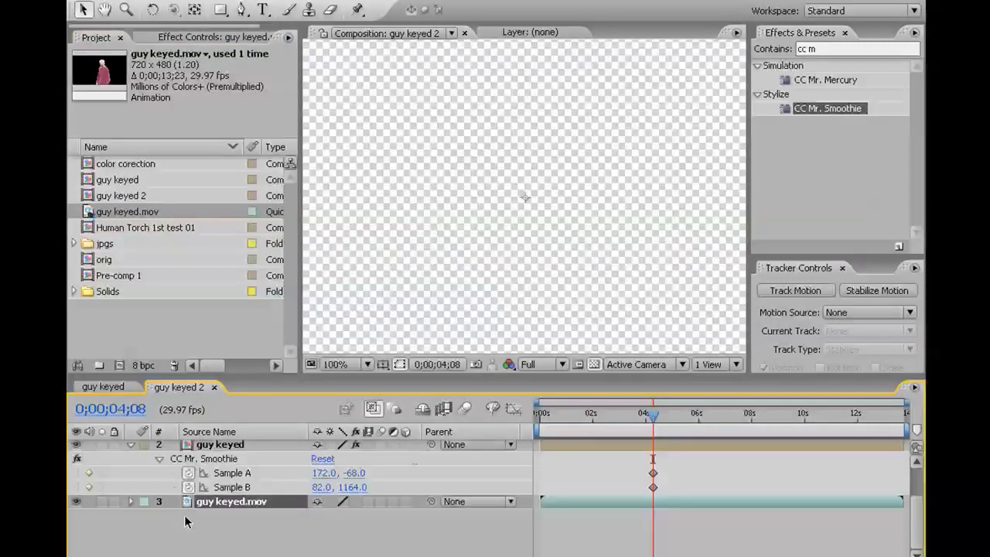
{"action": "left_click", "coordinate": [251, 556]}
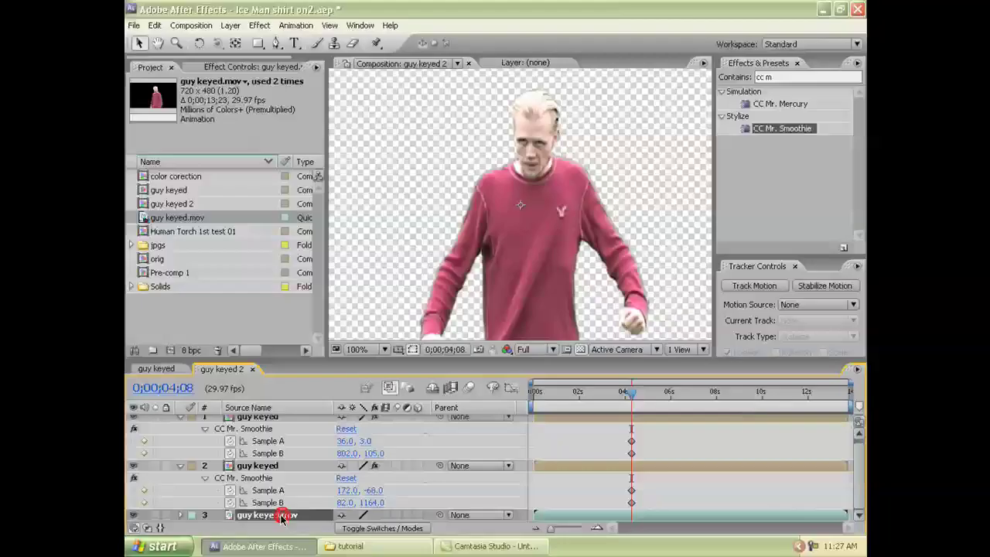
{"action": "right_click", "coordinate": [283, 518]}
{"action": "left_click", "coordinate": [397, 343]}
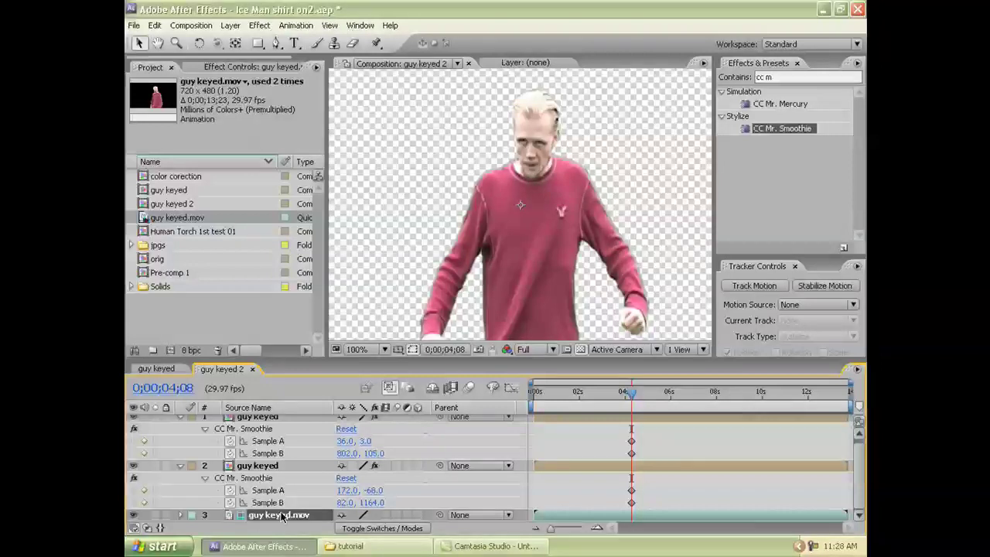
Step: Collapse layers 1 and 2's effect properties and select both guy keyed layers
{"action": "left_click", "coordinate": [179, 467]}
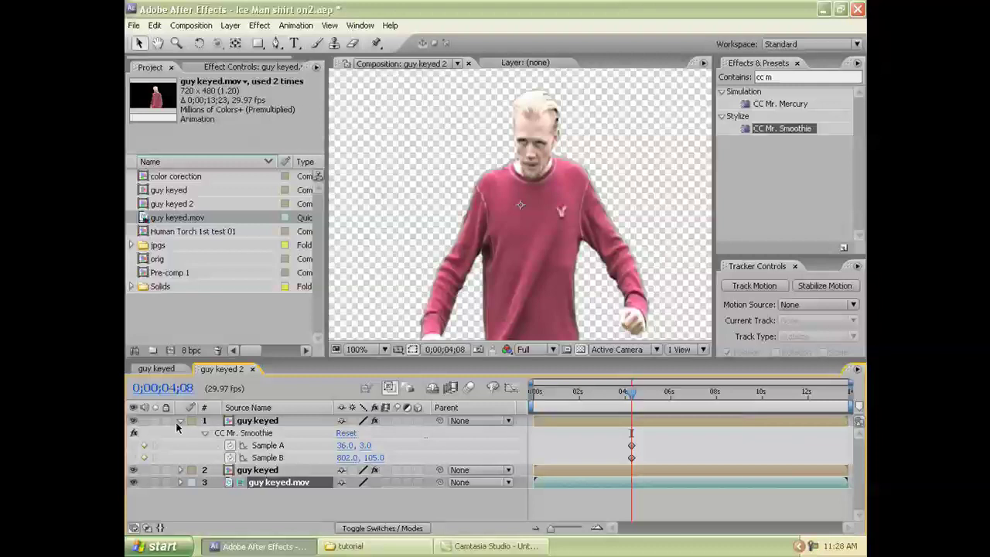
{"action": "left_click", "coordinate": [178, 422]}
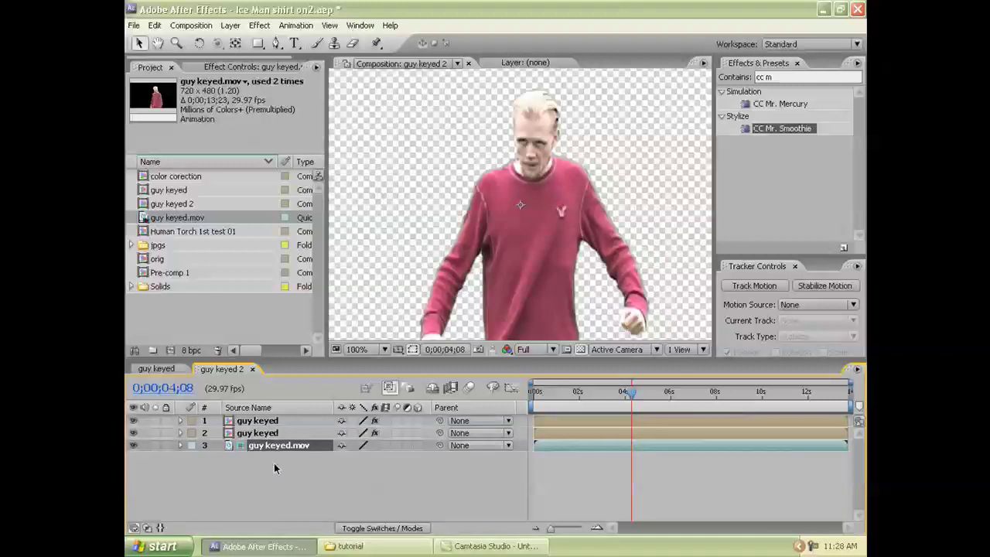
{"action": "left_click", "coordinate": [285, 434]}
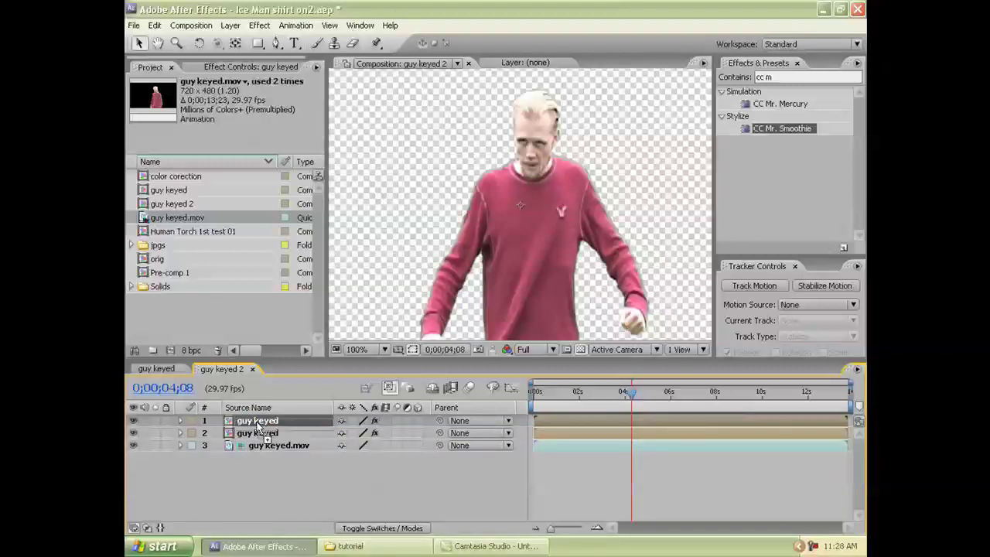
{"action": "left_click", "coordinate": [263, 421], "text": "shift"}
Step: Reveal both layers' keyframed properties, go to 0;00;05;28, and bring up the top layer's CC Mr. Smoothie settings
{"action": "key", "text": "u"}
{"action": "left_click_drag", "start_coordinate": [631, 392], "coordinate": [670, 395]}
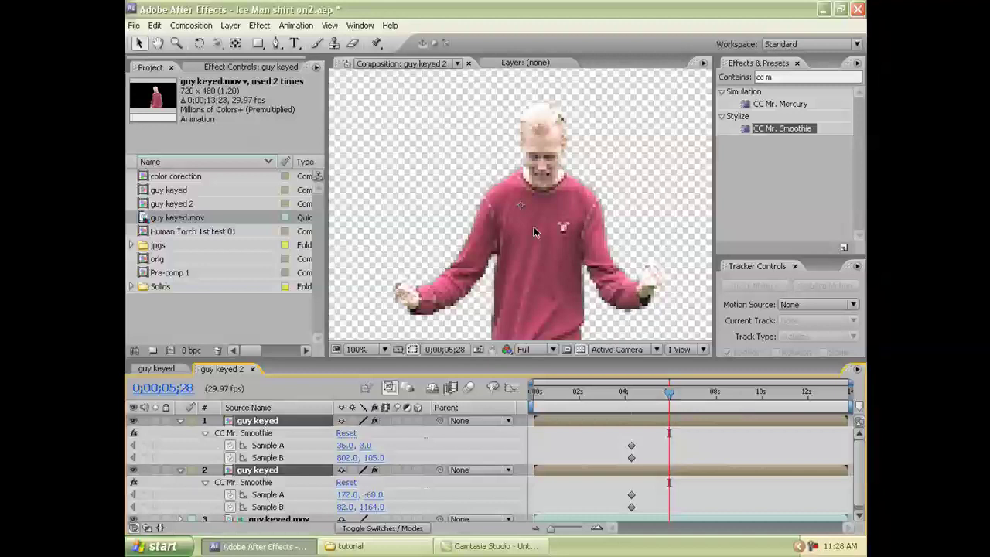
{"action": "scroll", "coordinate": [533, 236], "scroll_direction": "down", "scroll_amount": 1}
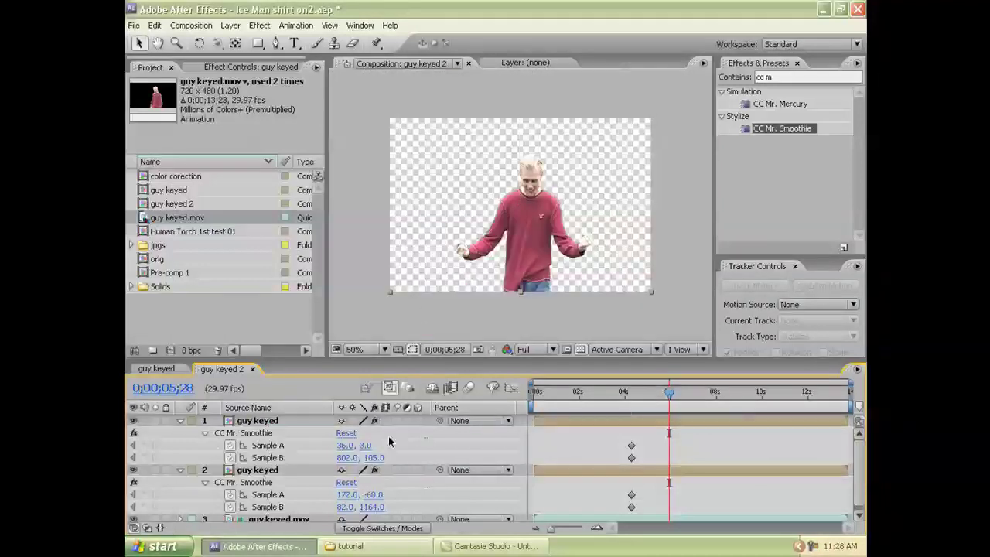
{"action": "key", "text": "comma"}
{"action": "left_click", "coordinate": [224, 67]}
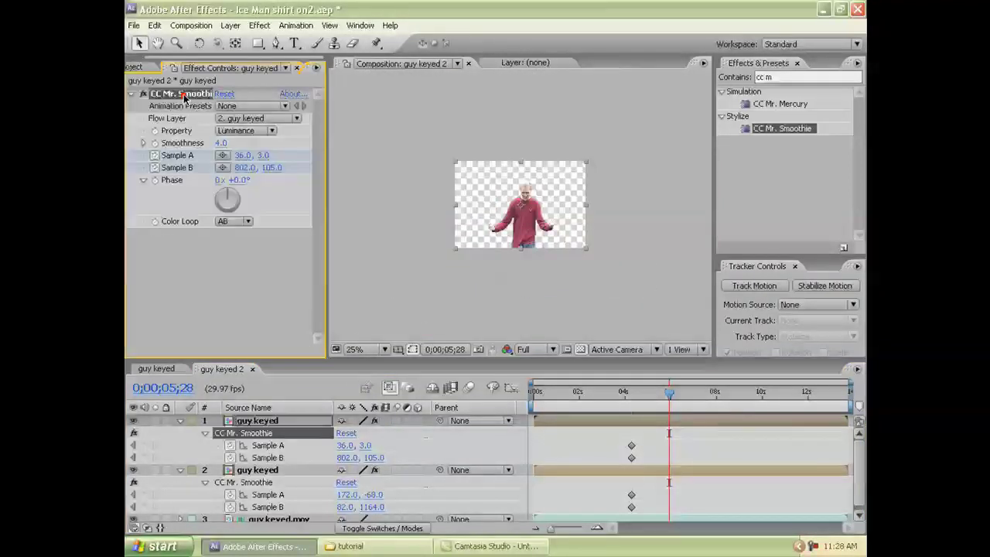
Step: Keyframe the top layer's Sample A at 278,67 and Sample B at 510,311 on the man
{"action": "left_click_drag", "start_coordinate": [571, 216], "coordinate": [564, 219]}
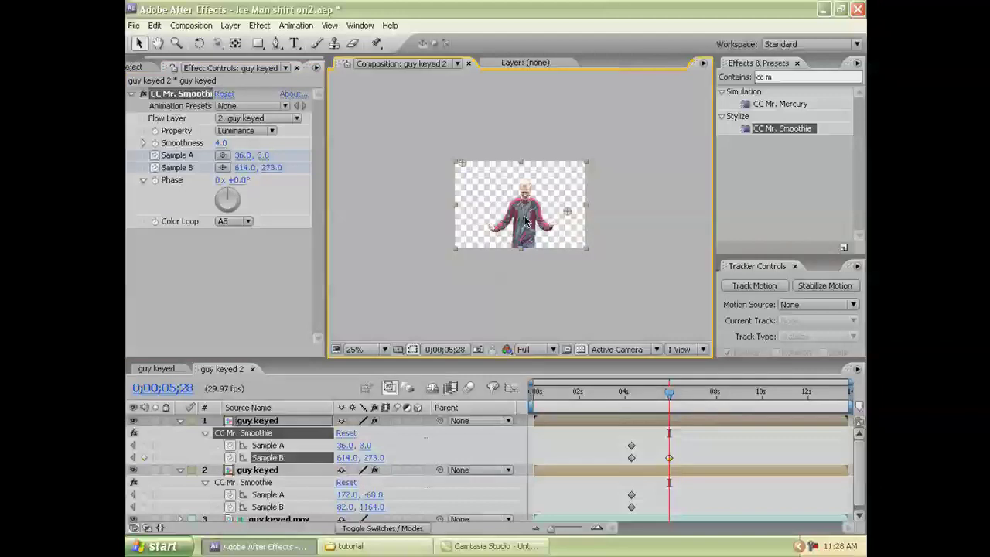
{"action": "key", "text": "period"}
{"action": "left_click_drag", "start_coordinate": [468, 147], "coordinate": [511, 139]}
{"action": "left_click_drag", "start_coordinate": [612, 222], "coordinate": [564, 243]}
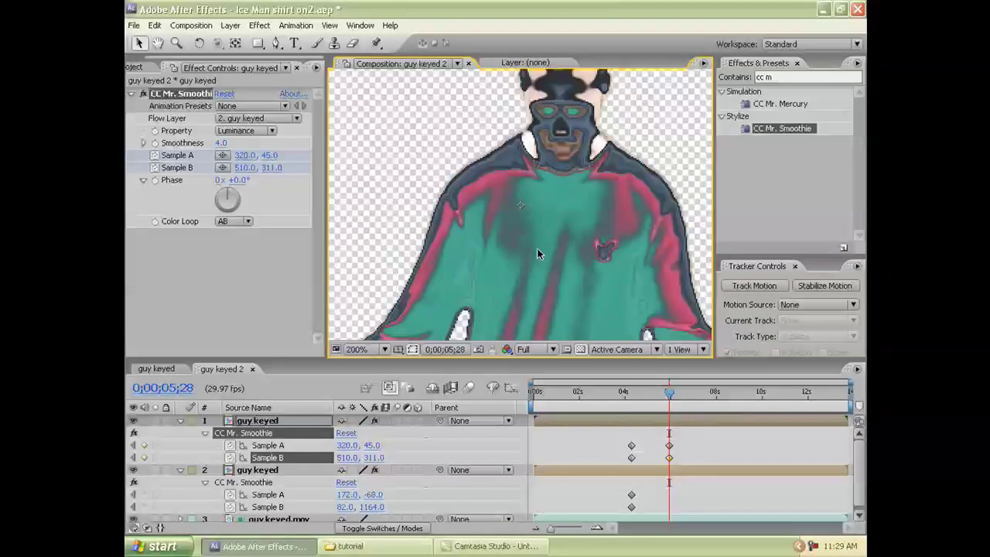
{"action": "left_click_drag", "start_coordinate": [506, 136], "coordinate": [493, 146]}
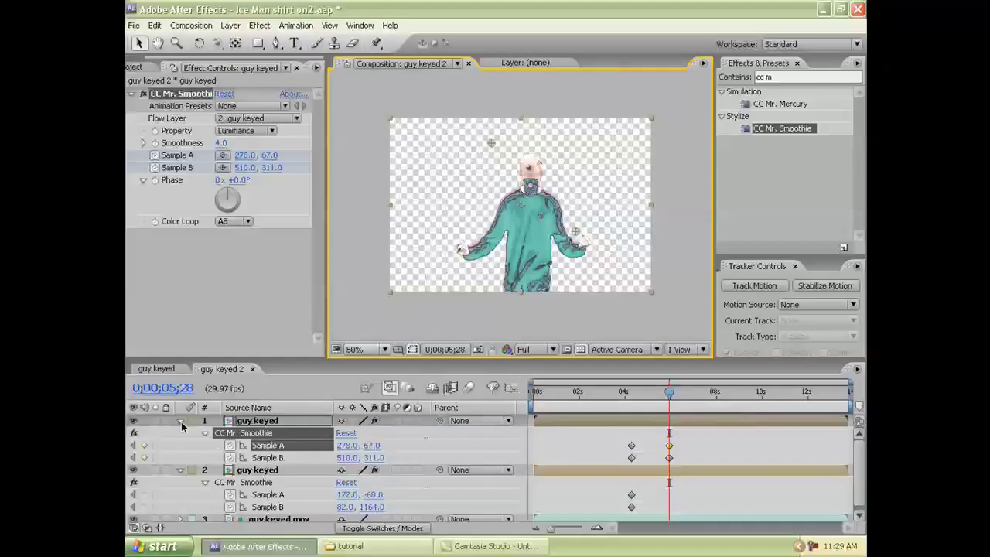
Step: On layer 2's Smoothie effect, move Sample B up toward the frame and Sample A onto its top
{"action": "left_click", "coordinate": [181, 420]}
{"action": "left_click", "coordinate": [181, 433]}
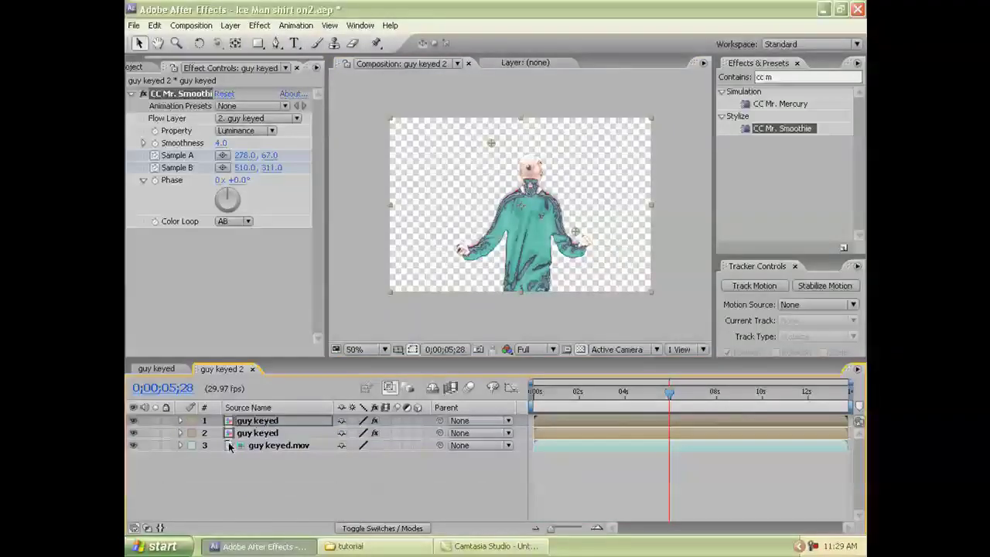
{"action": "left_click", "coordinate": [240, 433]}
{"action": "left_click", "coordinate": [194, 96]}
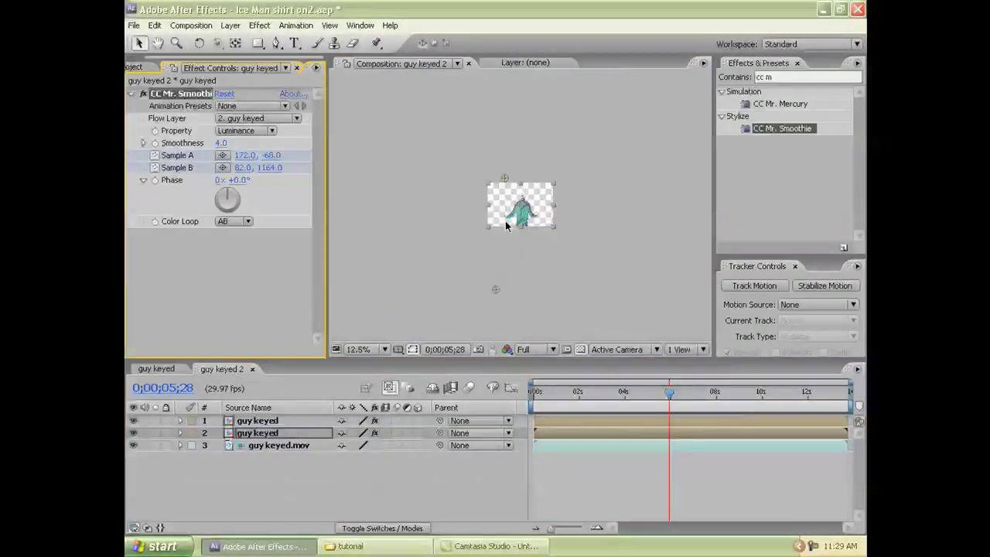
{"action": "scroll", "coordinate": [509, 209], "scroll_direction": "down", "scroll_amount": 4}
{"action": "left_click_drag", "start_coordinate": [498, 294], "coordinate": [504, 248]}
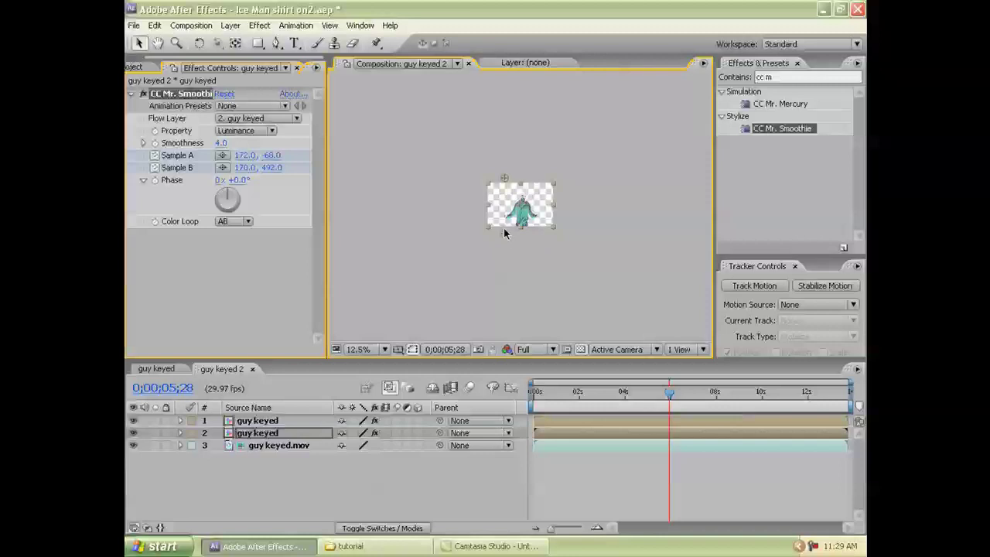
{"action": "scroll", "coordinate": [483, 143], "scroll_direction": "up", "scroll_amount": 1}
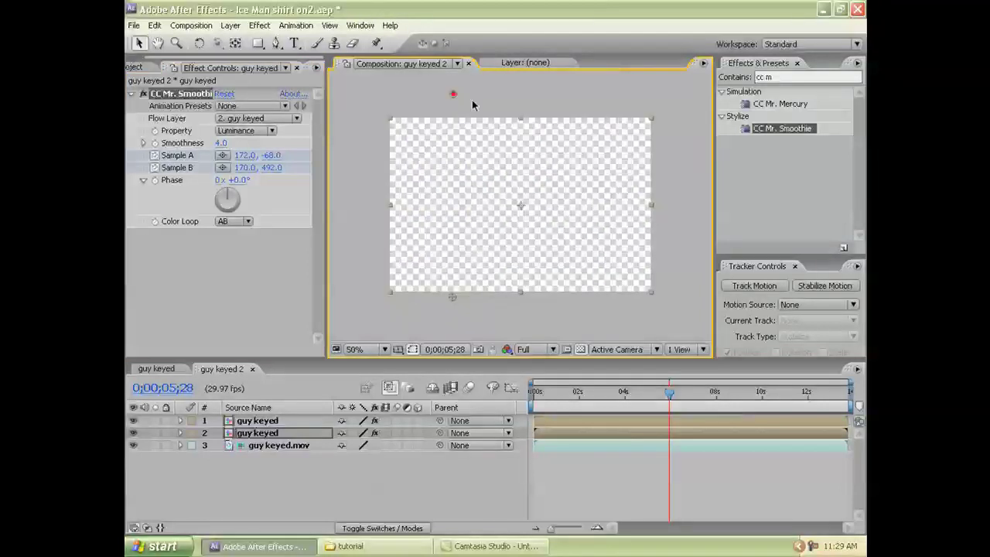
{"action": "left_click_drag", "start_coordinate": [454, 93], "coordinate": [547, 139]}
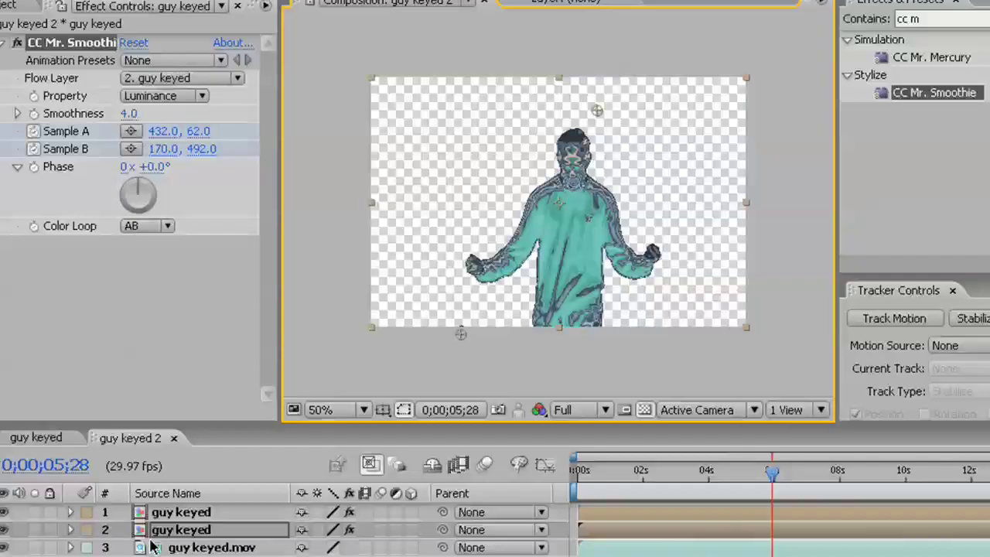
Step: Refine layer 2's samples: Sample B to the figure's lower left, Sample A beside the head
{"action": "scroll", "coordinate": [496, 268], "scroll_direction": "up", "scroll_amount": 2}
{"action": "scroll", "coordinate": [455, 307], "scroll_direction": "down", "scroll_amount": 2}
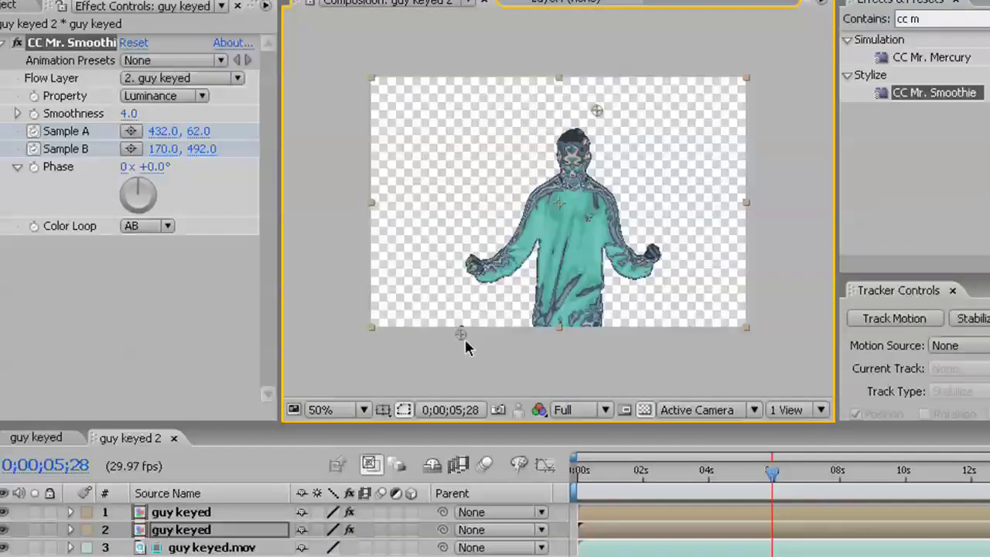
{"action": "left_click_drag", "start_coordinate": [461, 334], "coordinate": [472, 217]}
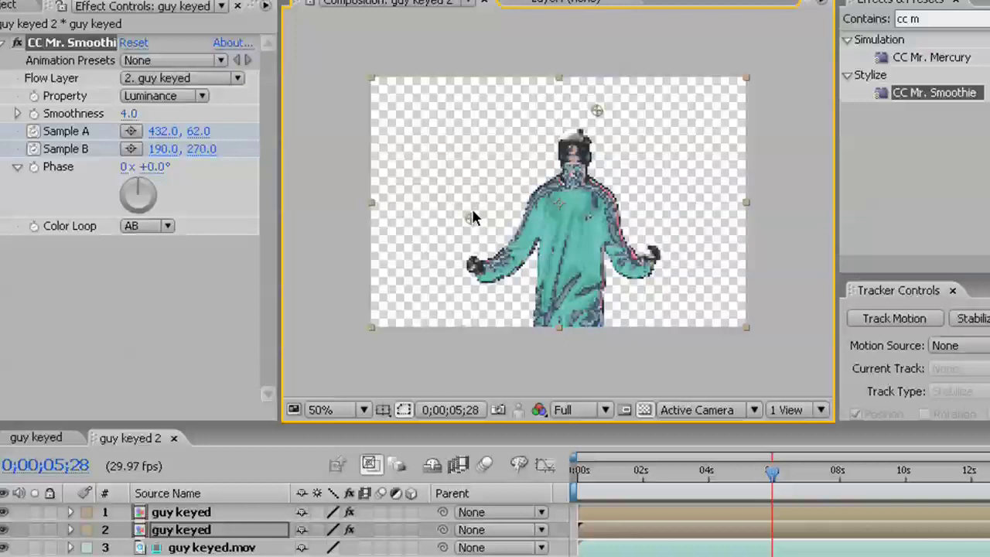
{"action": "mouse_move", "coordinate": [597, 111]}
{"action": "left_mouse_down"}
{"action": "mouse_move", "coordinate": [612, 105]}
{"action": "mouse_move", "coordinate": [583, 119]}
{"action": "left_mouse_up"}
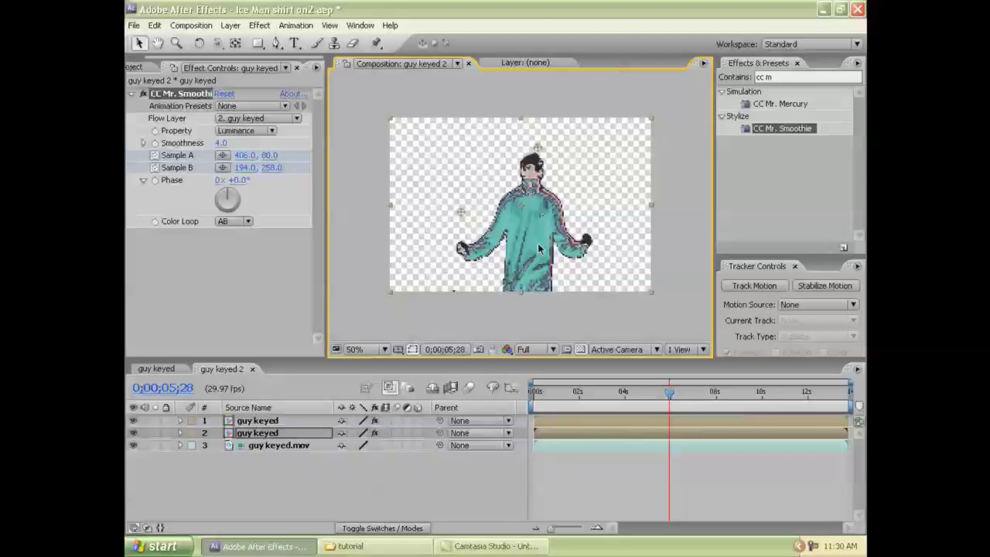
{"action": "scroll", "coordinate": [539, 249], "scroll_direction": "up", "scroll_amount": 2}
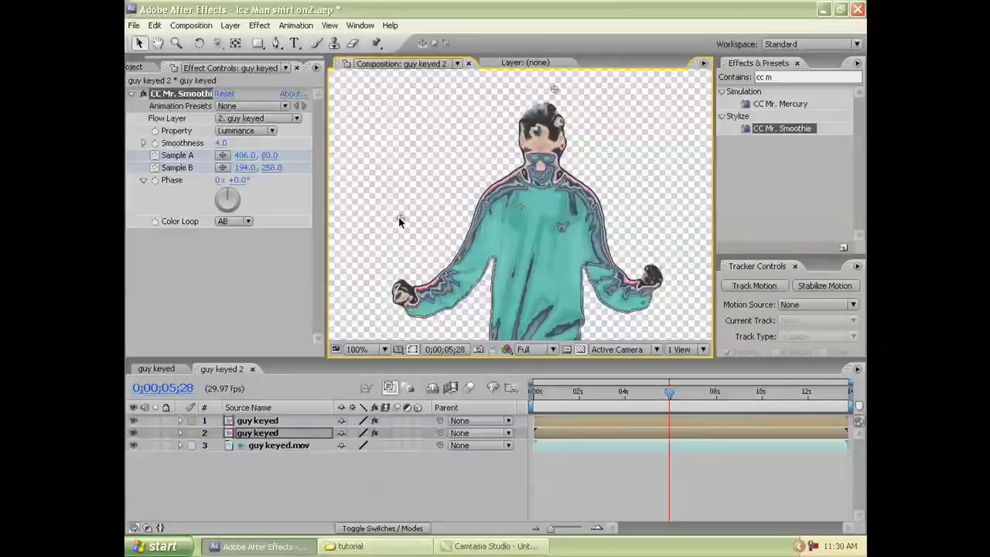
{"action": "left_click_drag", "start_coordinate": [400, 222], "coordinate": [463, 322]}
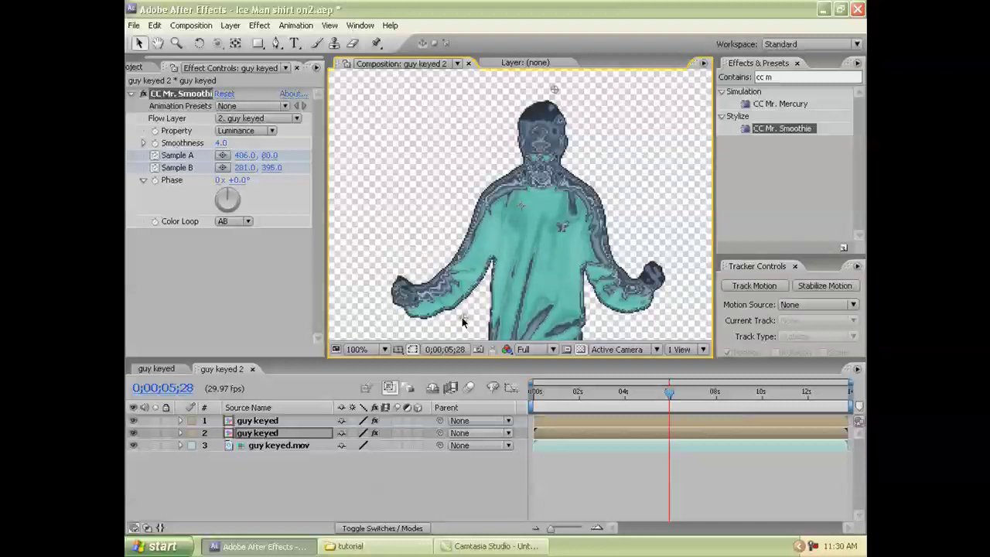
Step: Move layer 1's Smoothie Sample A further left and bring up the Project panel
{"action": "left_click", "coordinate": [288, 420]}
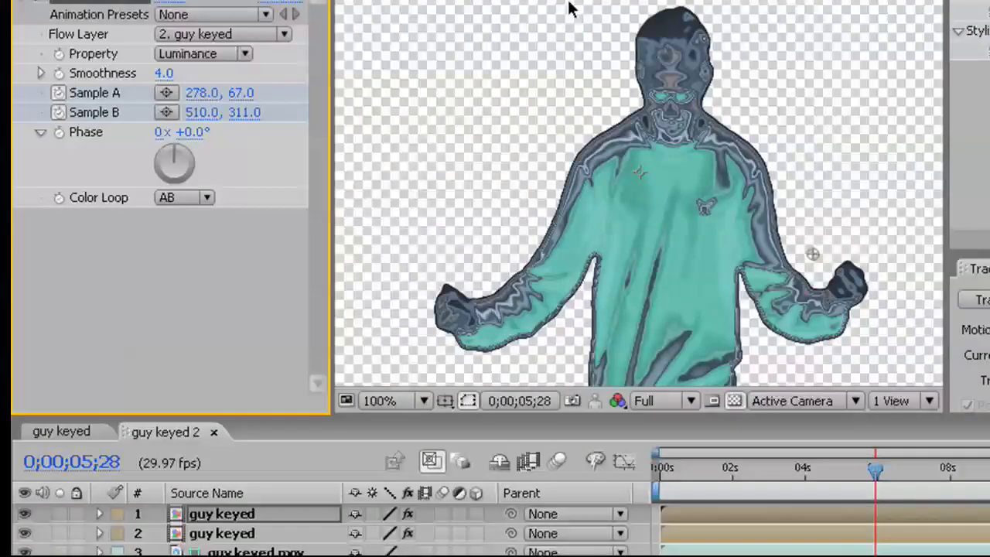
{"action": "left_click_drag", "start_coordinate": [568, 9], "coordinate": [580, 67]}
{"action": "scroll", "coordinate": [598, 149], "scroll_direction": "down", "scroll_amount": 2}
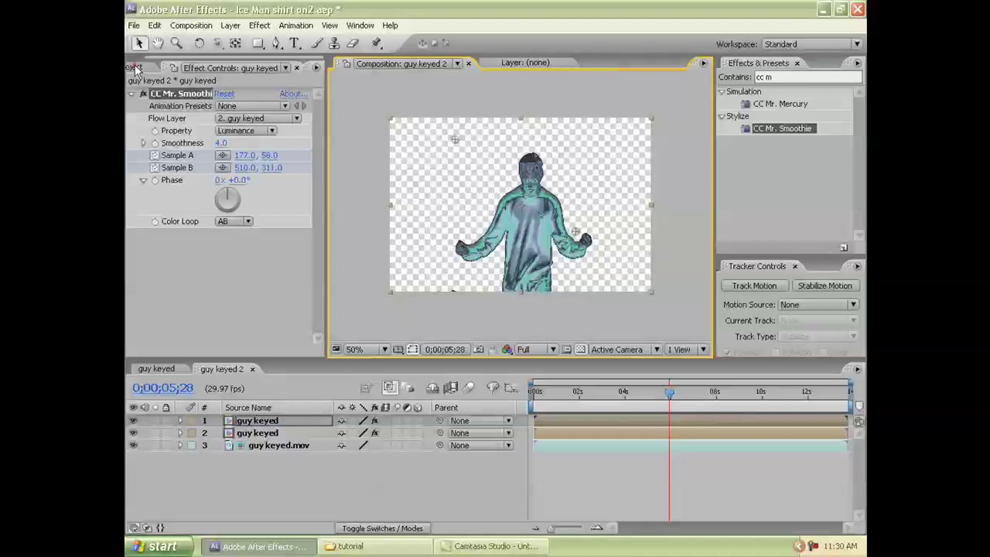
{"action": "left_click", "coordinate": [136, 67]}
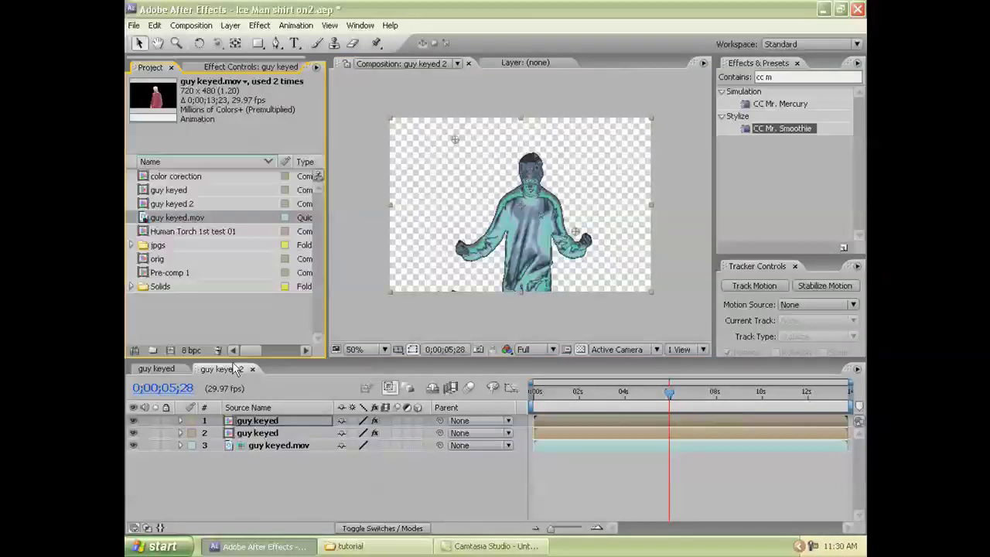
Step: Rename the guy keyed 2 composition to 'effect'
{"action": "left_click", "coordinate": [174, 204]}
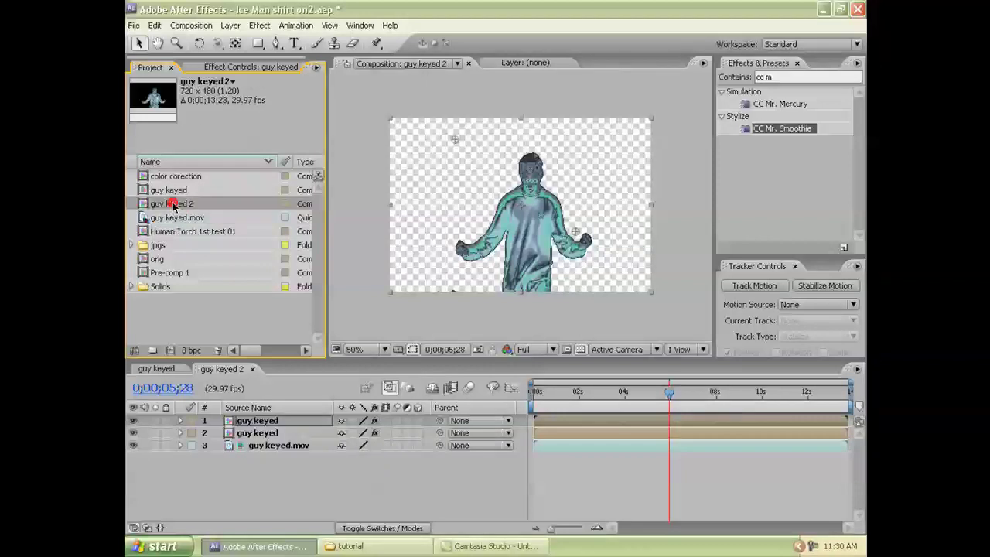
{"action": "key", "text": "Return"}
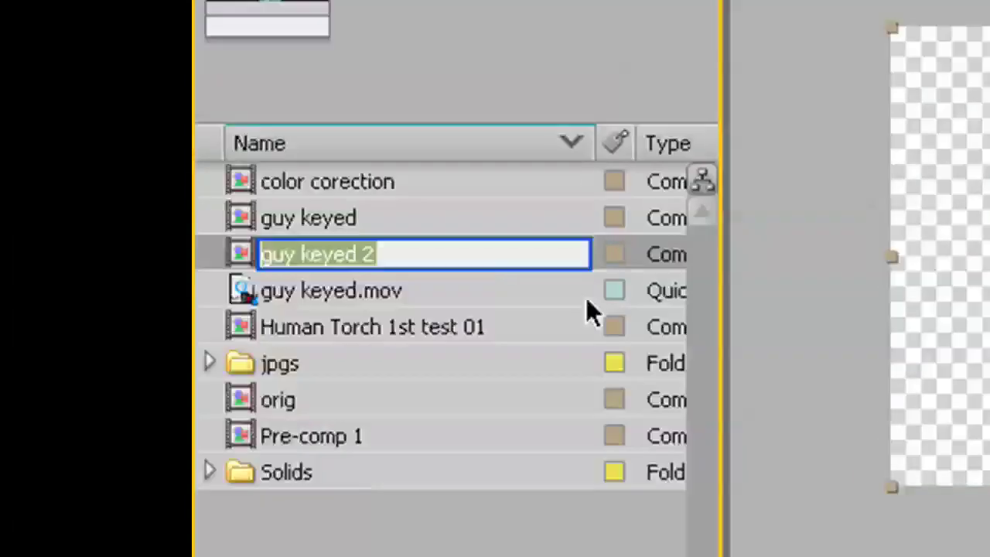
{"action": "type", "text": "effect"}
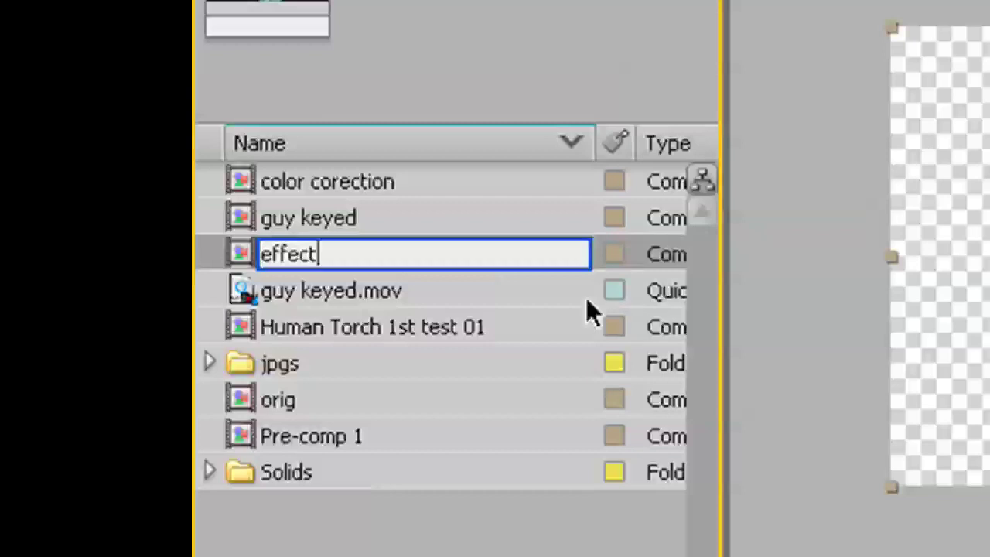
{"action": "left_click", "coordinate": [472, 215]}
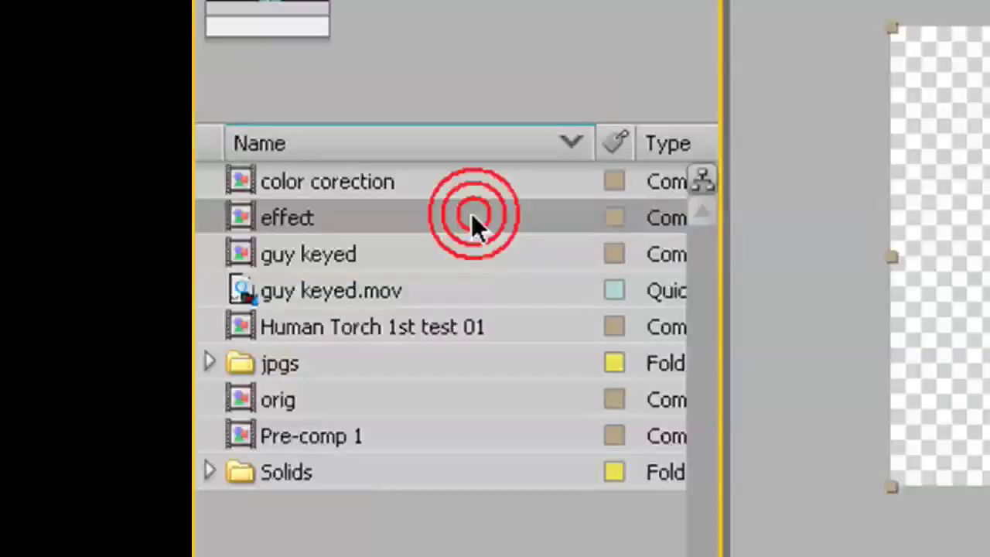
Step: Rename the guy keyed composition to 'color'
{"action": "left_click", "coordinate": [393, 253]}
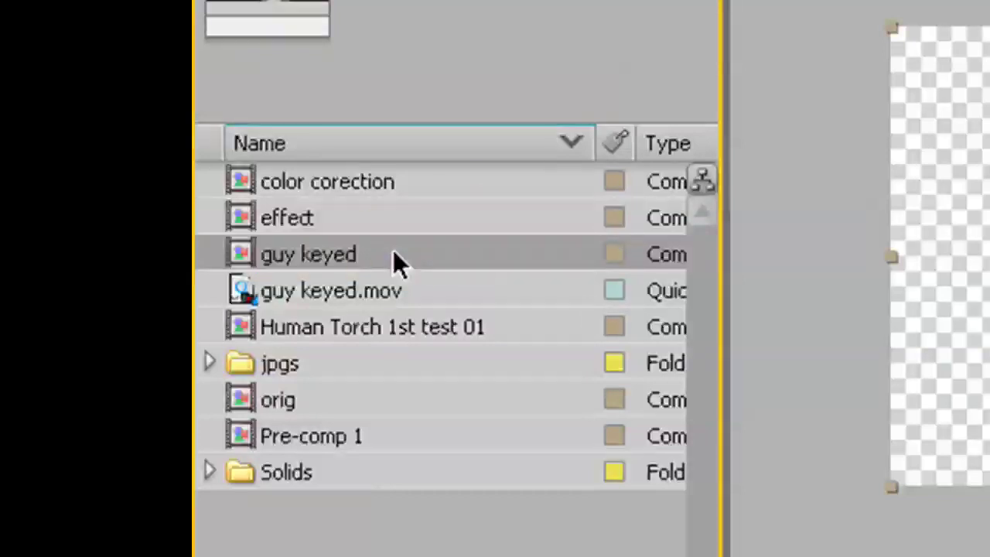
{"action": "key", "text": "Return"}
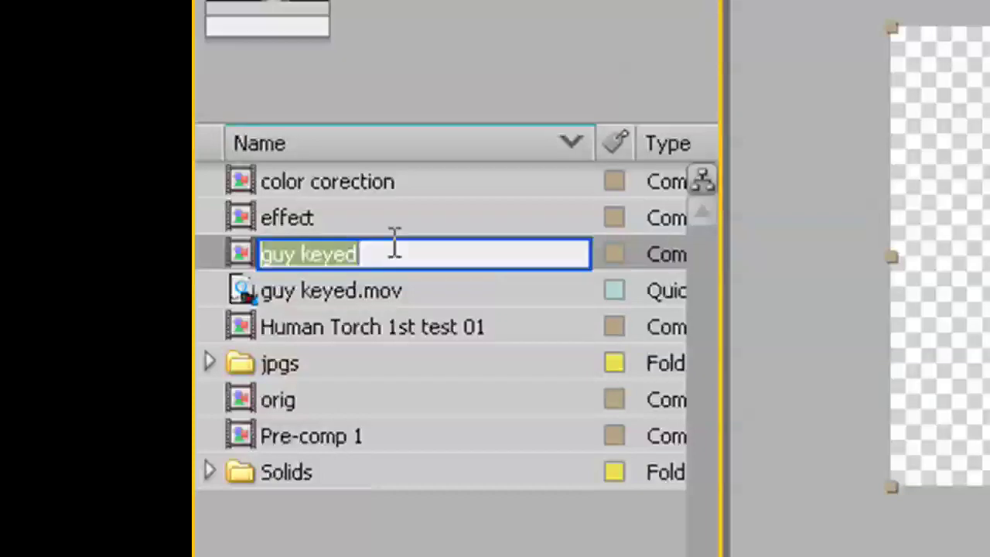
{"action": "type", "text": "collo"}
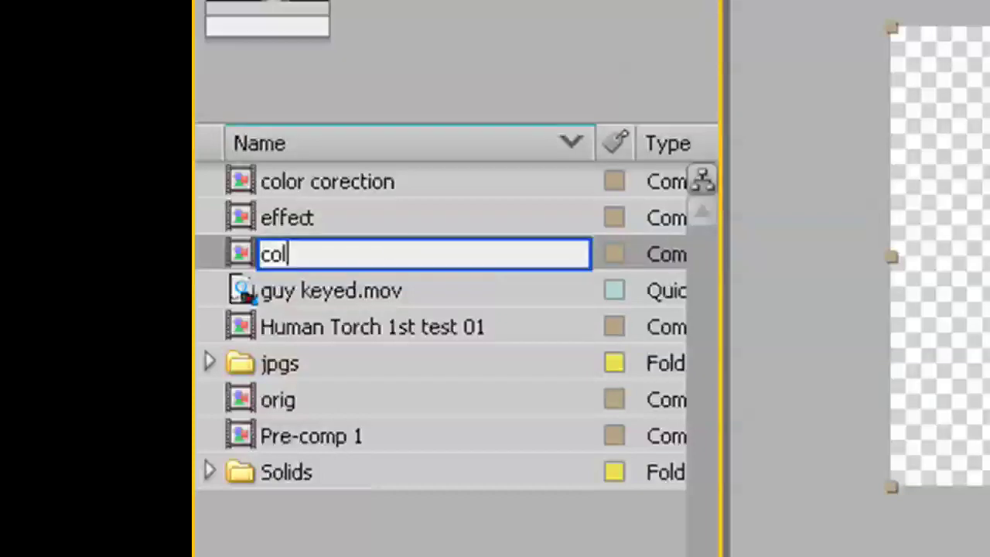
{"action": "key", "text": "BackSpace"}
{"action": "key", "text": "BackSpace"}
{"action": "type", "text": "or"}
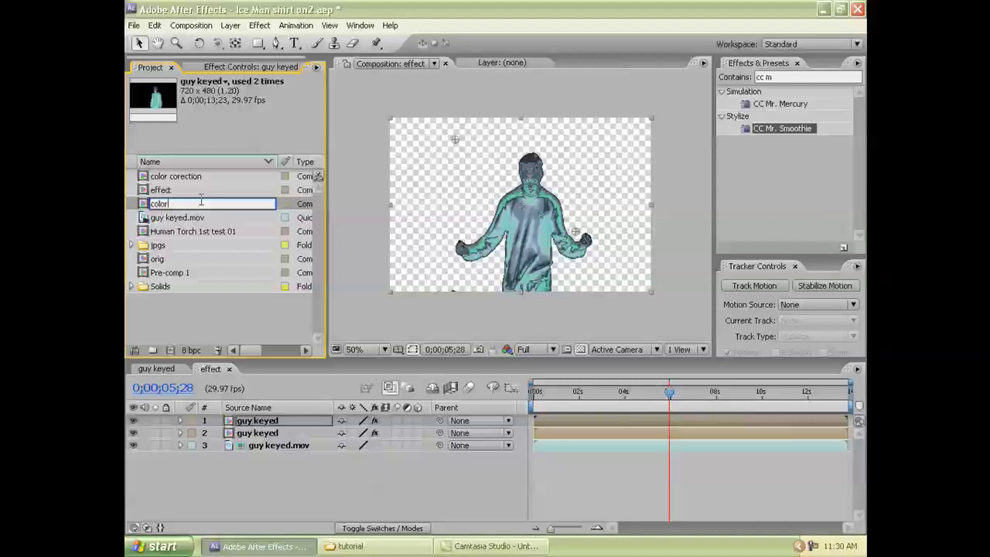
{"action": "key", "text": "Return"}
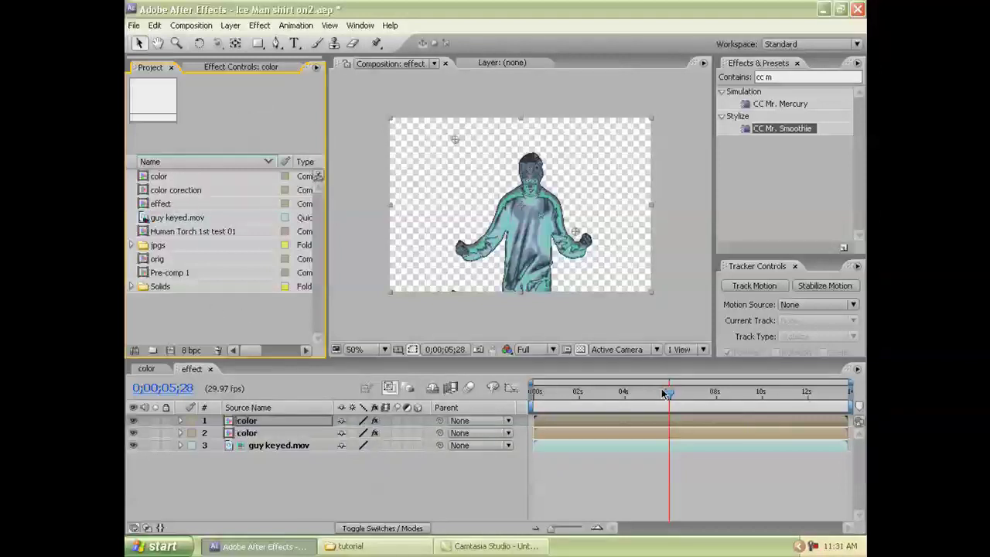
Step: Go to 0;00;10;00 and make a first adjustment to the top color layer's two Smoothie sample points
{"action": "left_click_drag", "start_coordinate": [673, 397], "coordinate": [715, 393]}
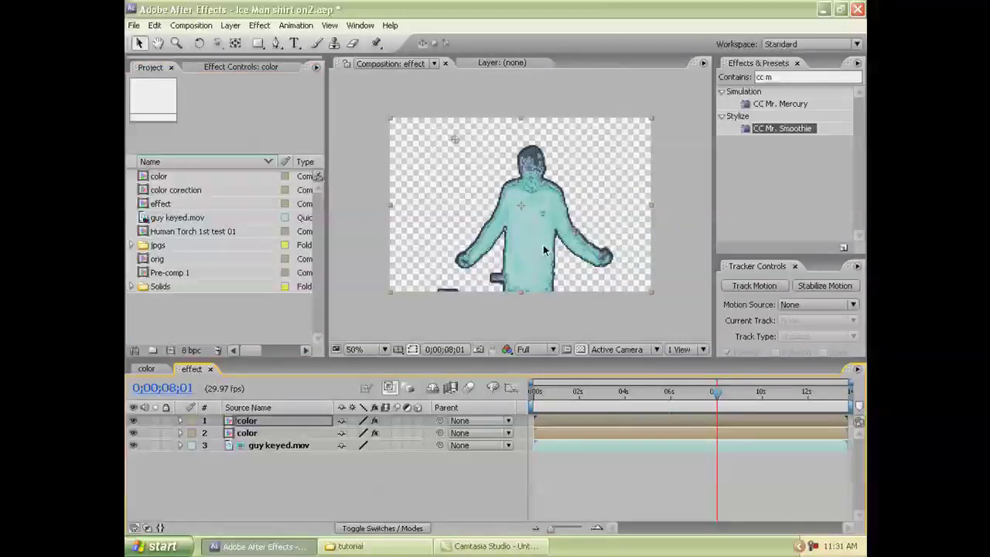
{"action": "key", "text": "period"}
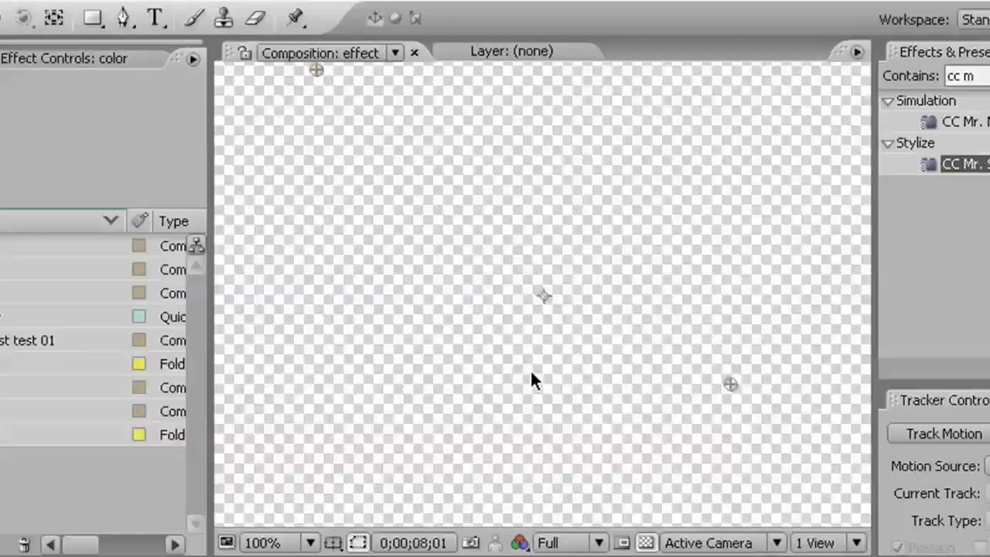
{"action": "key", "text": "comma"}
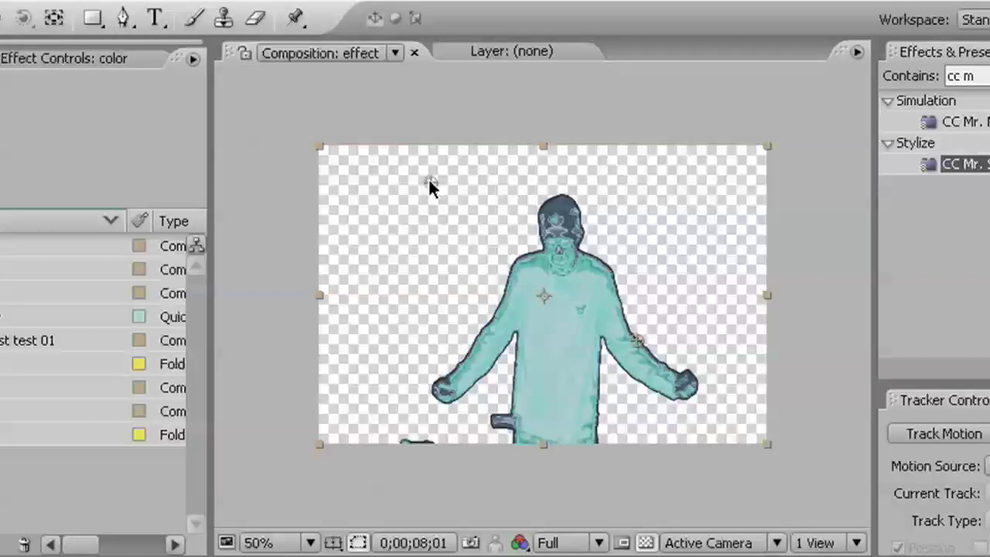
{"action": "mouse_move", "coordinate": [430, 183]}
{"action": "left_mouse_down"}
{"action": "mouse_move", "coordinate": [432, 228]}
{"action": "mouse_move", "coordinate": [494, 236]}
{"action": "mouse_move", "coordinate": [473, 243]}
{"action": "left_mouse_up"}
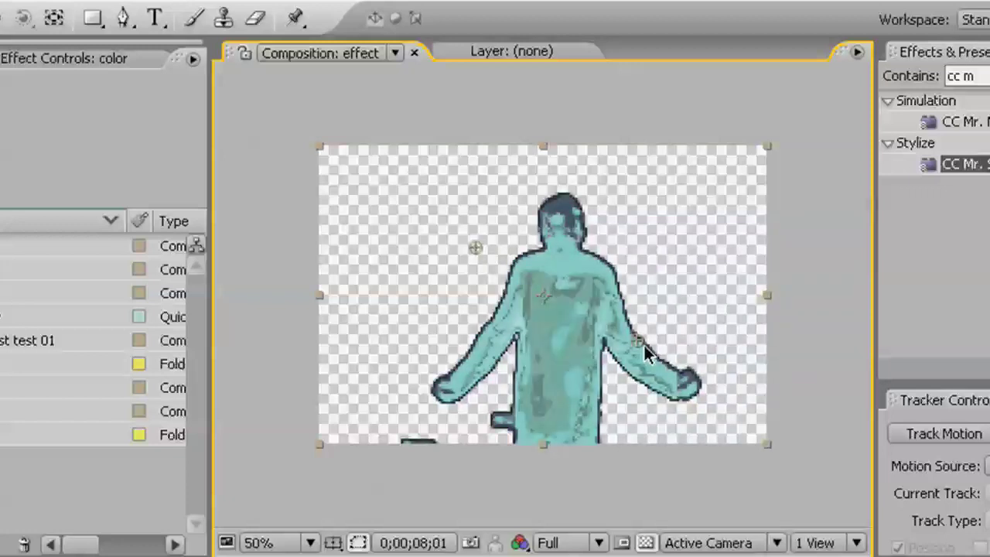
{"action": "left_click_drag", "start_coordinate": [638, 342], "coordinate": [672, 286]}
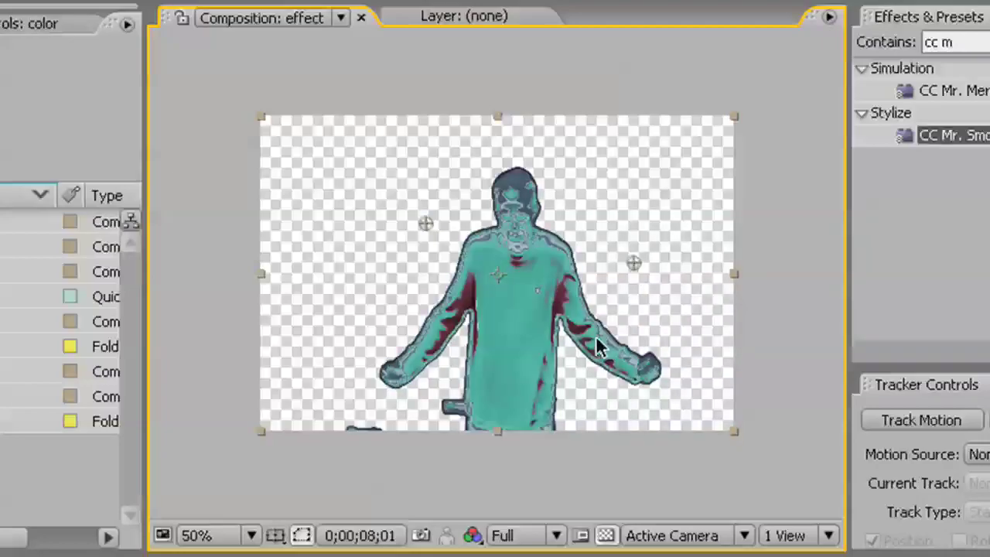
Step: Refine the top color layer's samples to 194,269 and 570,313, viewing at 100%
{"action": "left_click", "coordinate": [31, 24]}
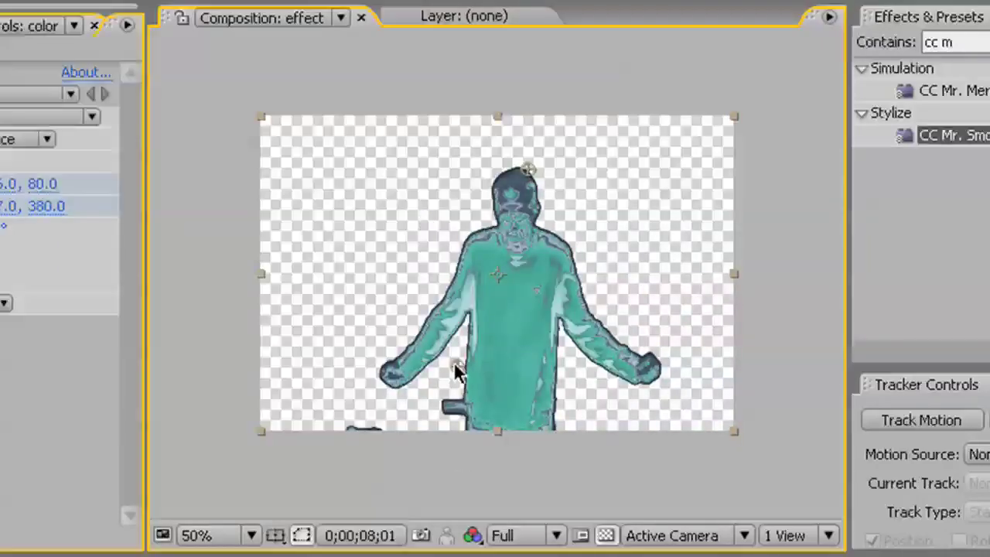
{"action": "mouse_move", "coordinate": [455, 371]}
{"action": "left_mouse_down"}
{"action": "mouse_move", "coordinate": [370, 373]}
{"action": "mouse_move", "coordinate": [457, 368]}
{"action": "left_mouse_up"}
{"action": "left_click_drag", "start_coordinate": [527, 169], "coordinate": [550, 170]}
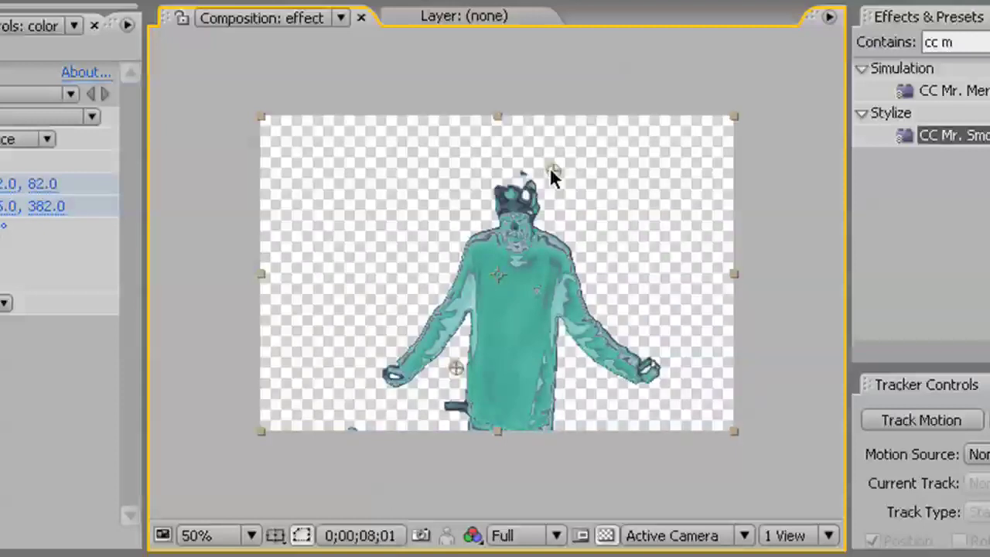
{"action": "key", "text": "period"}
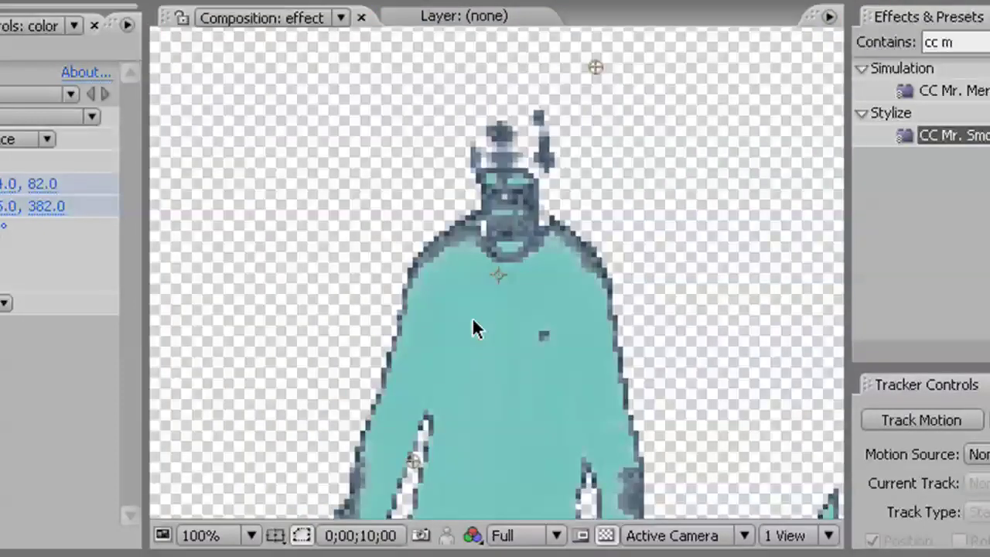
{"action": "key", "text": "comma"}
{"action": "left_click_drag", "start_coordinate": [541, 178], "coordinate": [545, 247]}
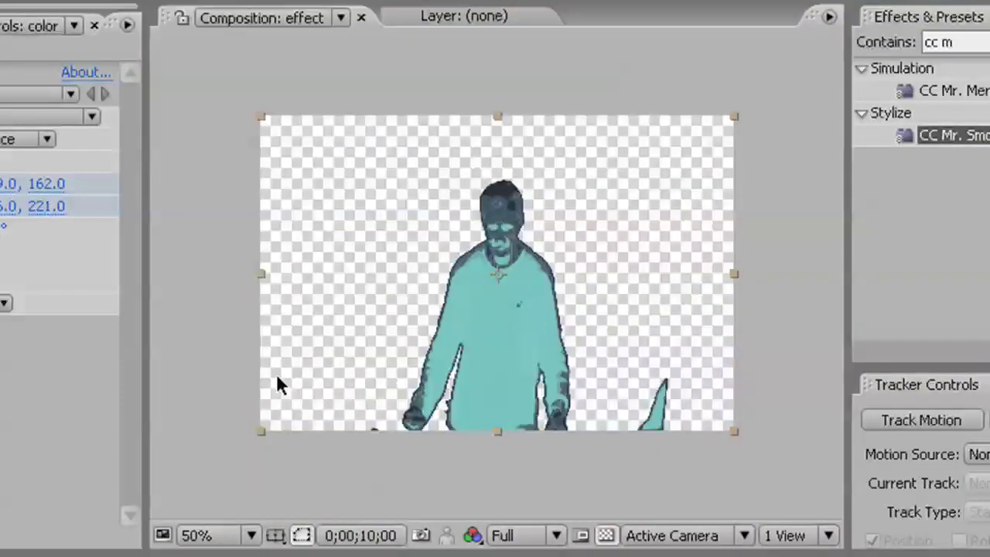
{"action": "left_click_drag", "start_coordinate": [427, 228], "coordinate": [390, 312]}
{"action": "left_click_drag", "start_coordinate": [627, 283], "coordinate": [612, 329]}
{"action": "key", "text": "period"}
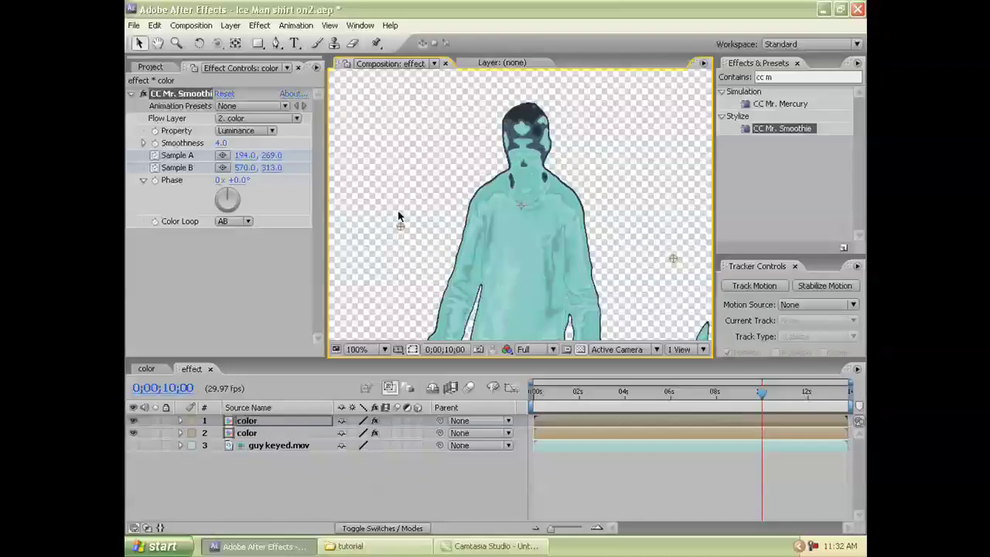
Step: Move the Smoothie sample points on the color layers and preview the changing pattern
{"action": "left_click_drag", "start_coordinate": [398, 210], "coordinate": [425, 250]}
{"action": "mouse_move", "coordinate": [673, 259]}
{"action": "left_mouse_down"}
{"action": "mouse_move", "coordinate": [627, 175]}
{"action": "mouse_move", "coordinate": [651, 157]}
{"action": "left_mouse_up"}
{"action": "left_click", "coordinate": [248, 433]}
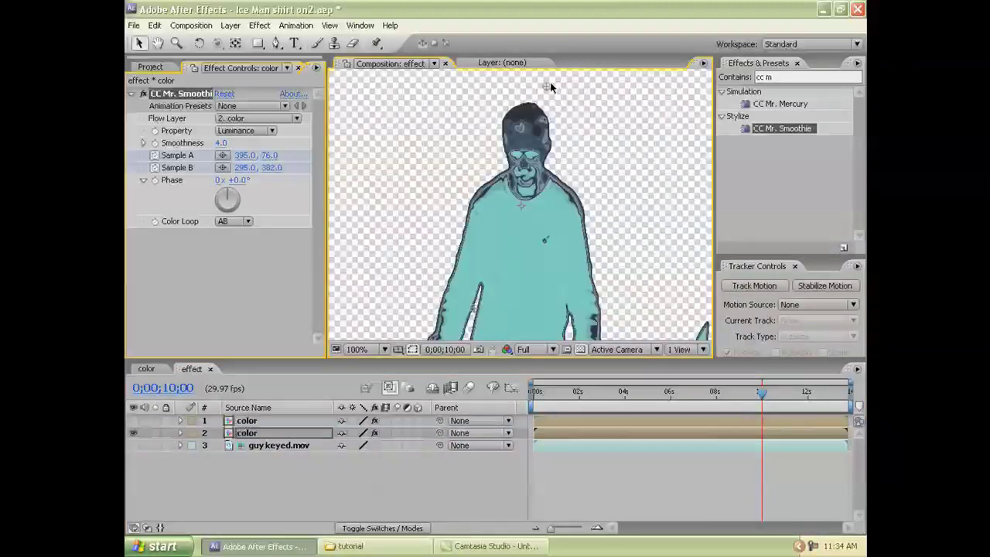
{"action": "left_click", "coordinate": [535, 82]}
{"action": "key", "text": "space"}
{"action": "key", "text": "comma"}
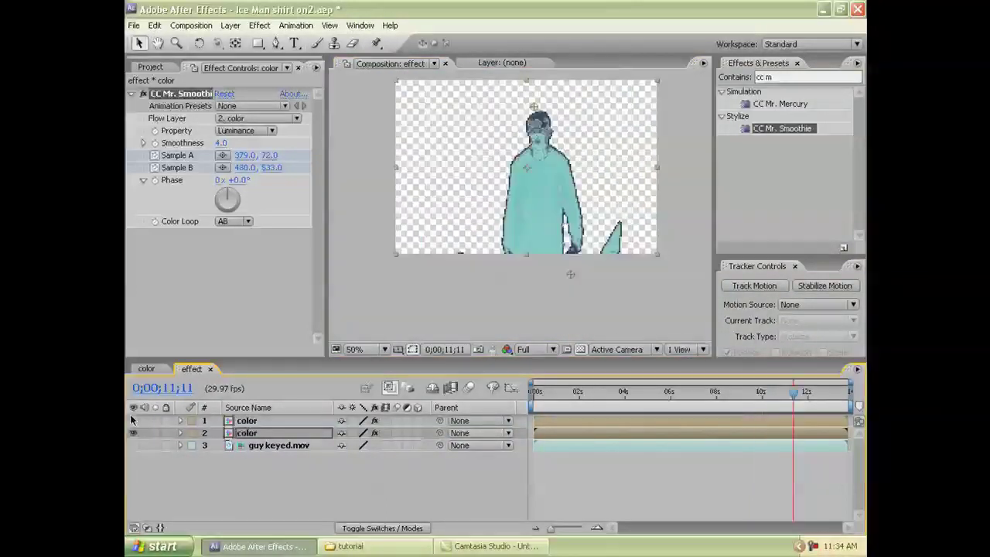
Step: On the top color layer, check a later frame and undo the last sample point change
{"action": "left_click", "coordinate": [506, 169]}
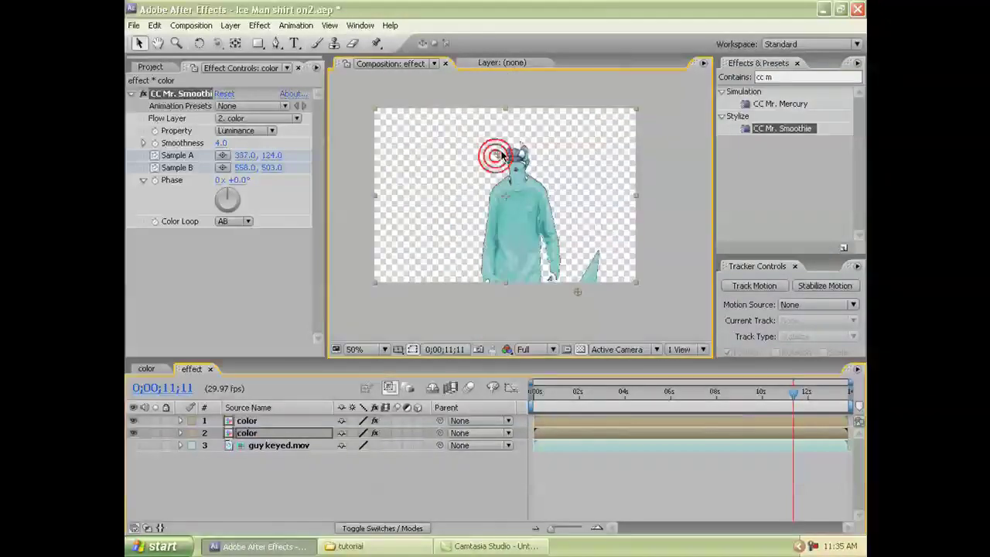
{"action": "left_click_drag", "start_coordinate": [794, 393], "coordinate": [846, 396]}
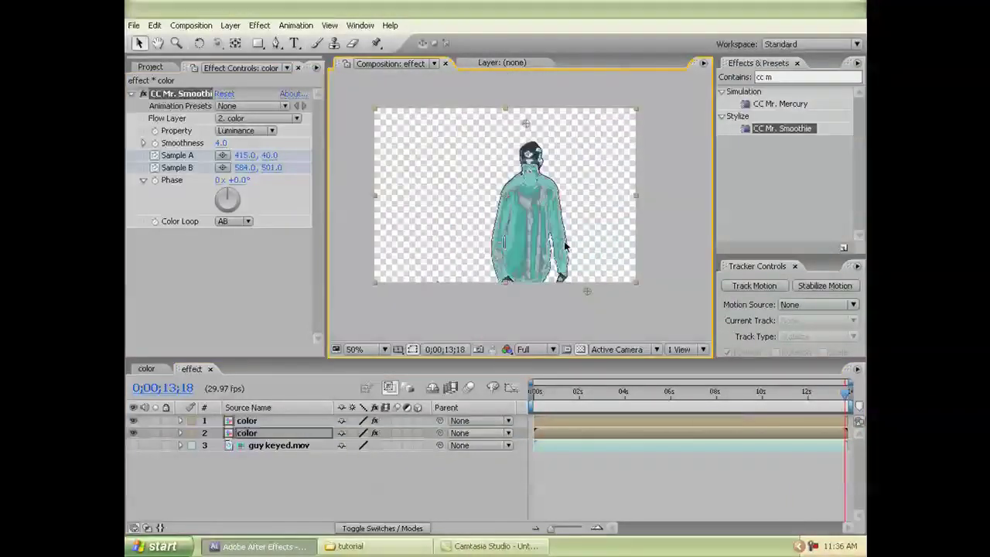
{"action": "left_click", "coordinate": [155, 25]}
{"action": "left_click", "coordinate": [167, 35]}
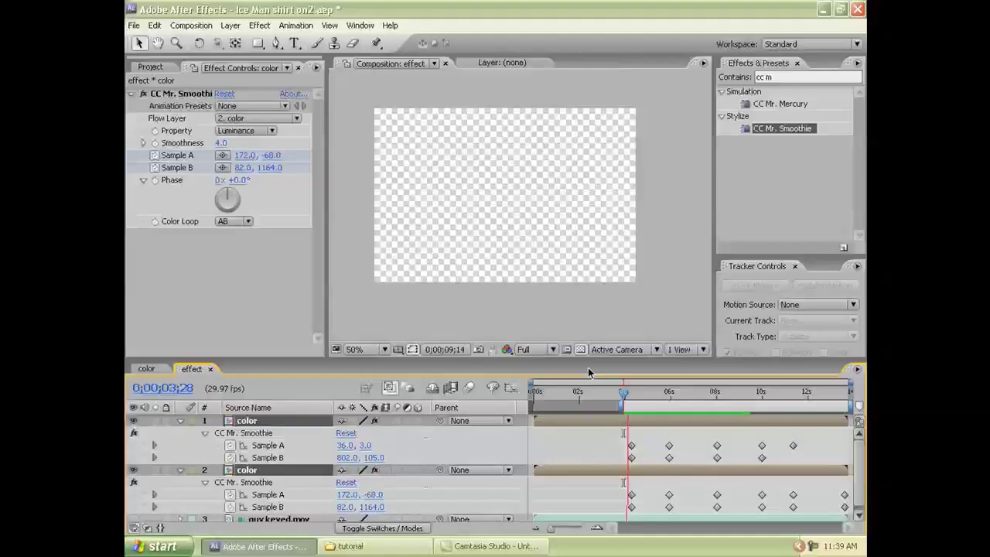
Step: Create a new composition, effect 2, from the effect comp
{"action": "left_click_drag", "start_coordinate": [624, 393], "coordinate": [741, 394]}
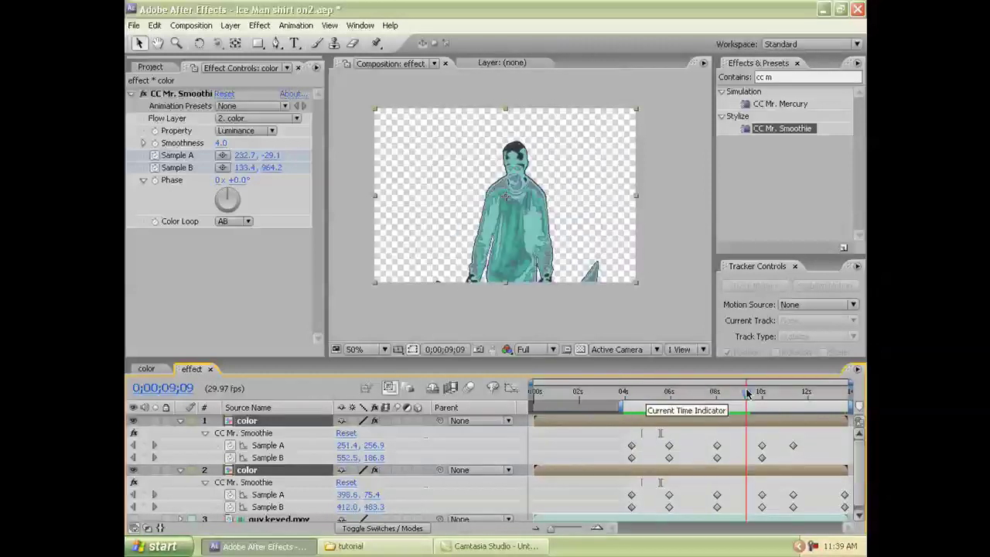
{"action": "left_click", "coordinate": [148, 68]}
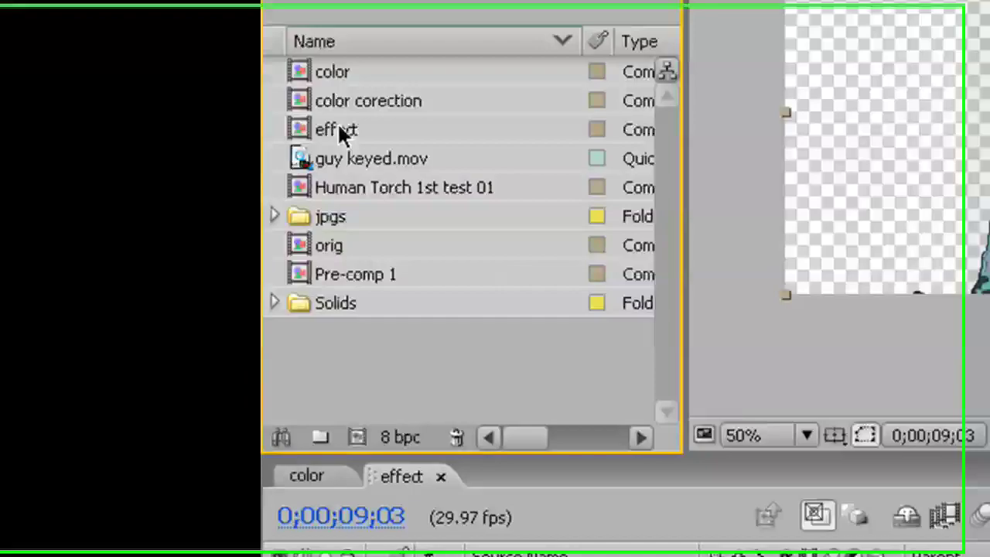
{"action": "left_click_drag", "start_coordinate": [160, 203], "coordinate": [172, 332]}
{"action": "left_click_drag", "start_coordinate": [371, 402], "coordinate": [366, 440]}
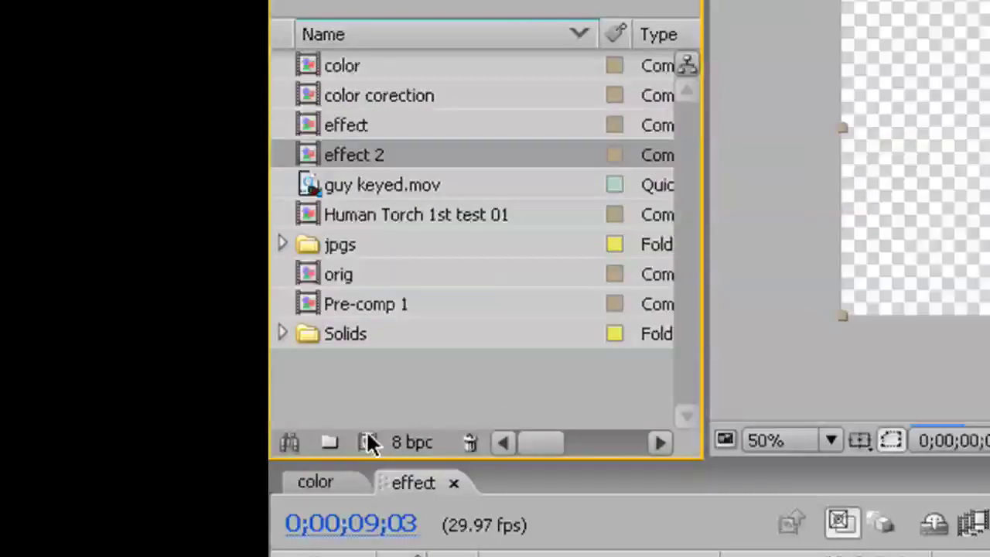
Step: Add the color comp as layer 2 and guy keyed.mov as the bottom layer
{"action": "left_click_drag", "start_coordinate": [343, 67], "coordinate": [510, 556]}
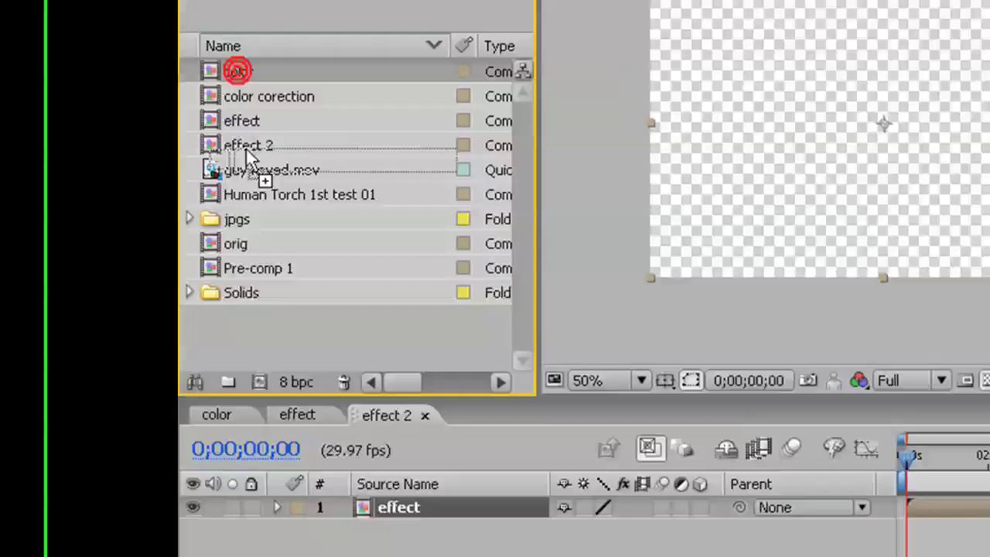
{"action": "left_click_drag", "start_coordinate": [275, 474], "coordinate": [300, 485]}
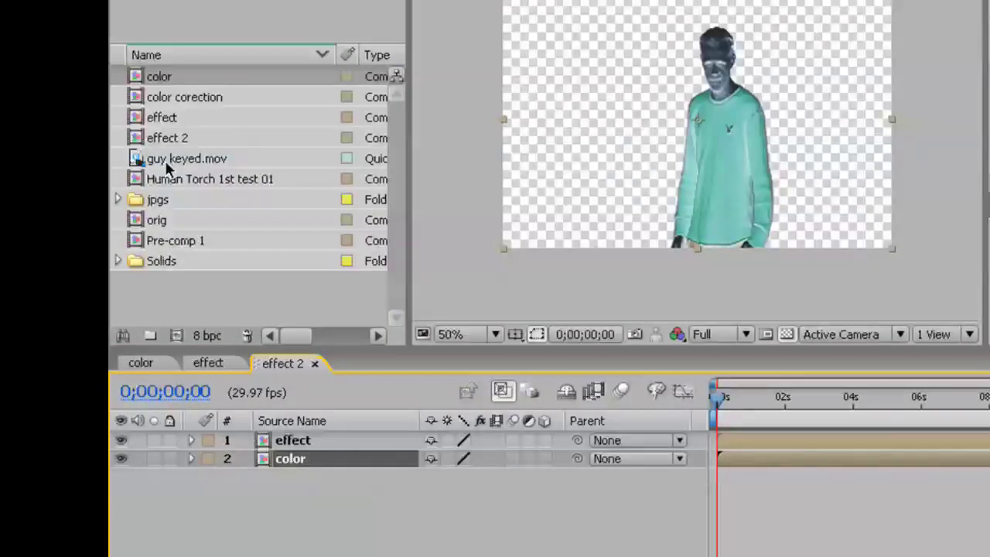
{"action": "left_click_drag", "start_coordinate": [167, 163], "coordinate": [347, 506]}
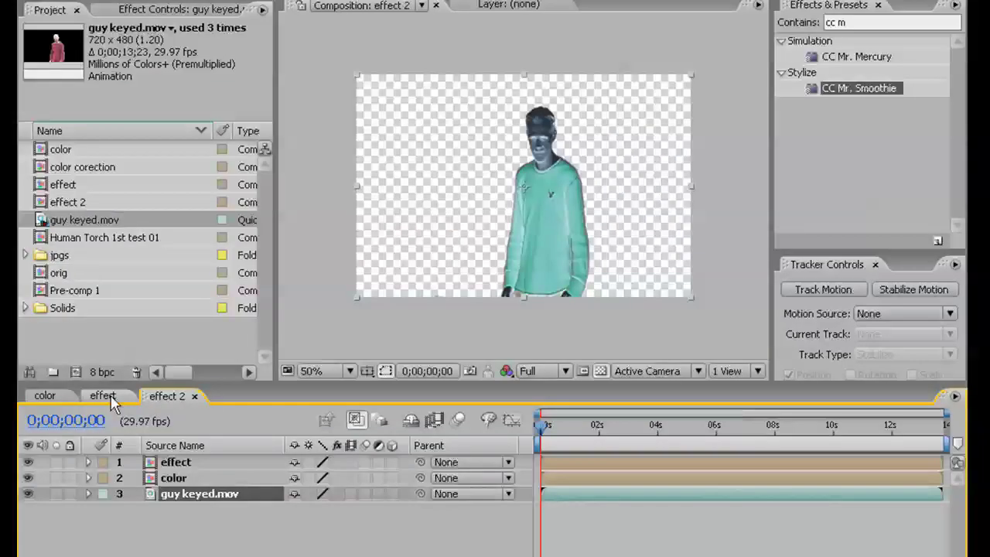
Step: Check the effect comp at 0;00;04;08, then rename effect 2 to 'final'
{"action": "left_click", "coordinate": [109, 397]}
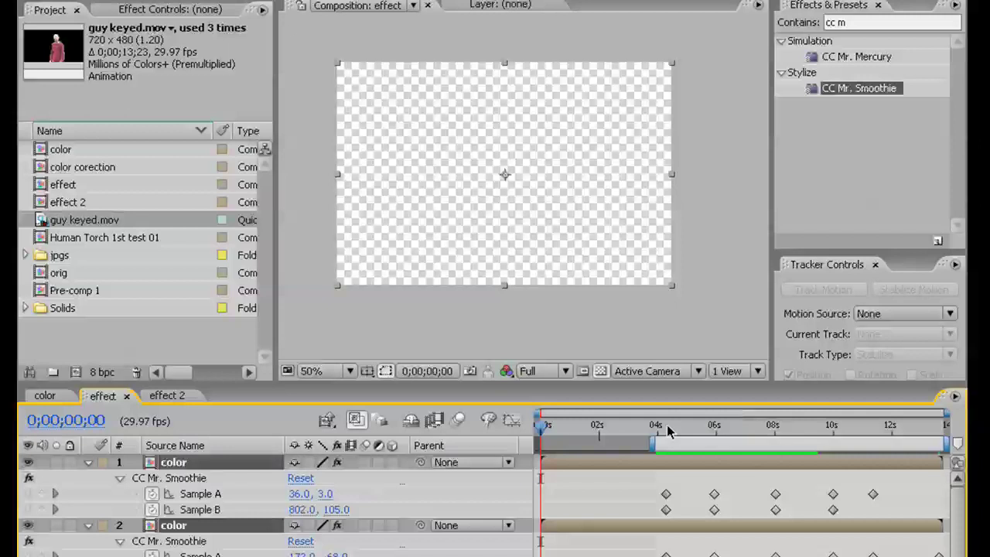
{"action": "left_click", "coordinate": [667, 425]}
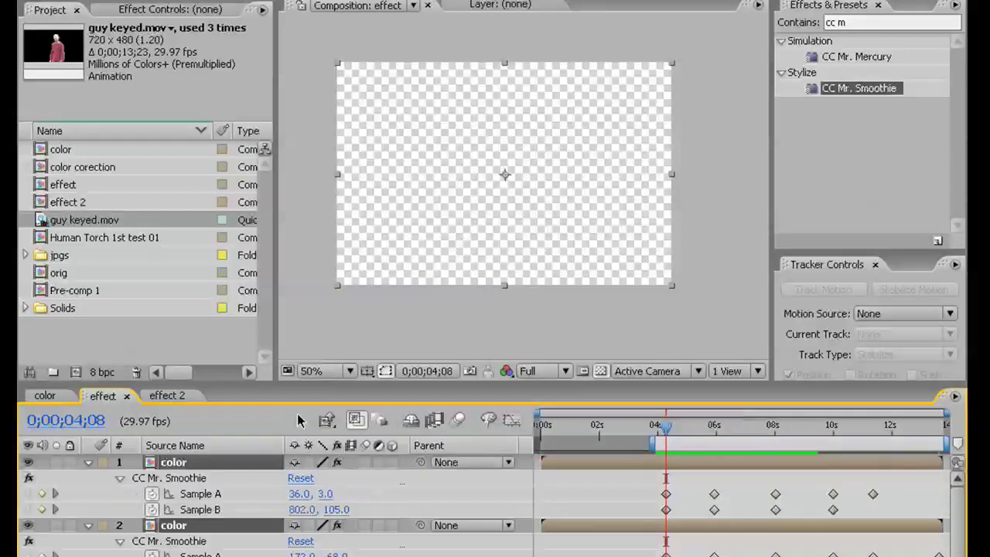
{"action": "left_click", "coordinate": [164, 397]}
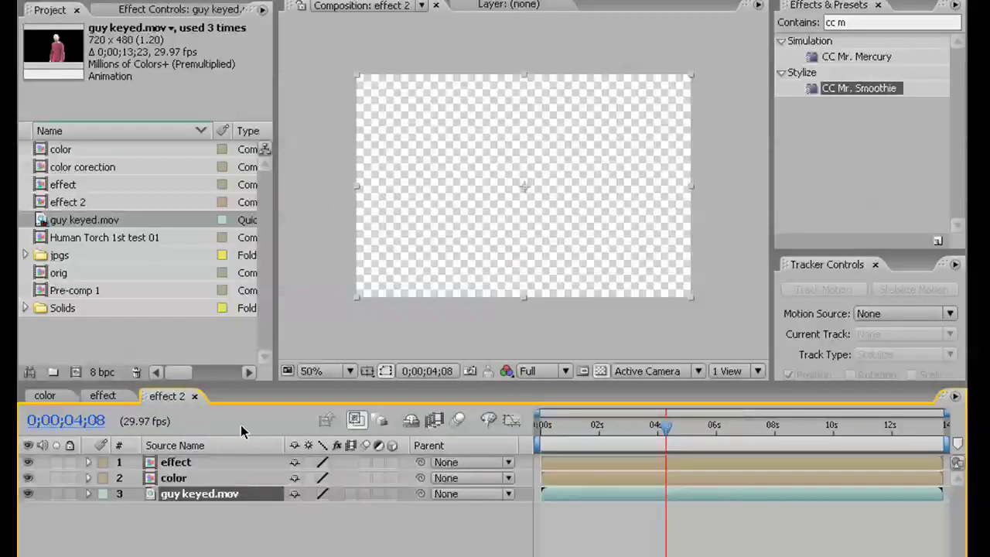
{"action": "left_click", "coordinate": [78, 202]}
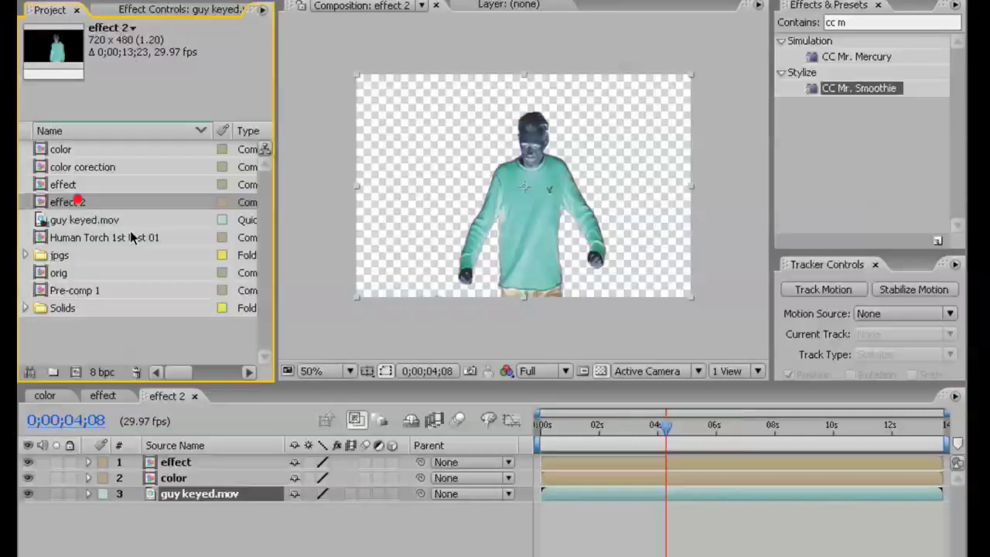
{"action": "key", "text": "Return"}
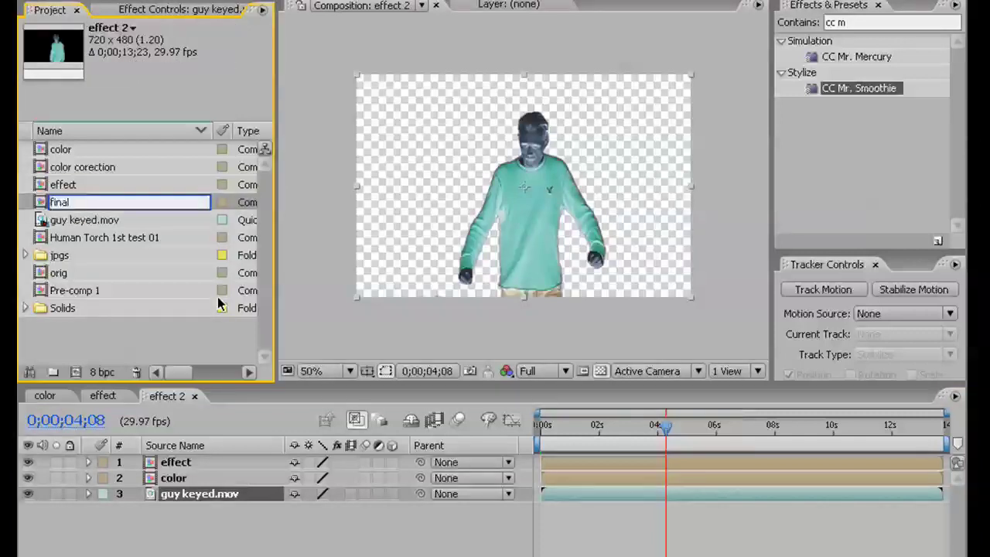
{"action": "left_click", "coordinate": [324, 536]}
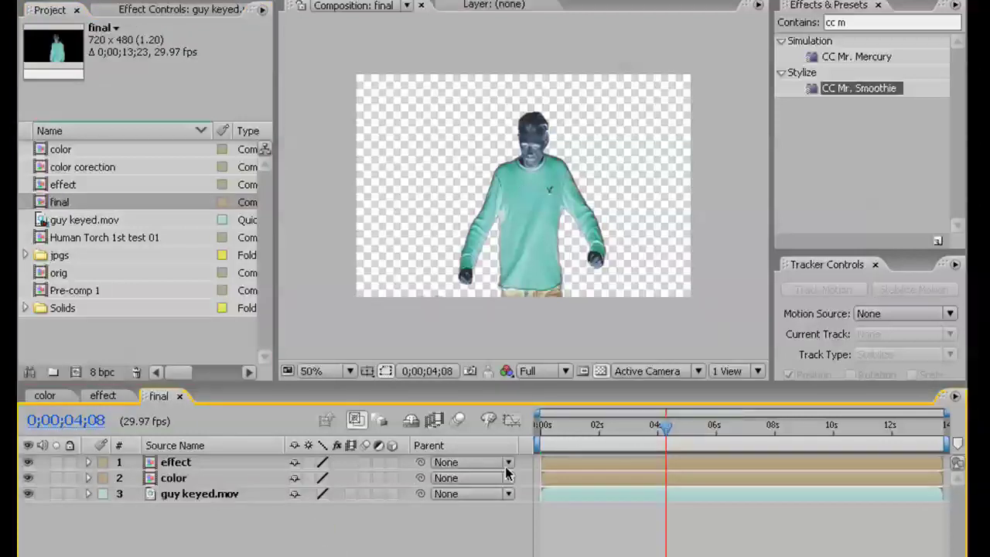
Step: Keyframe opacity at 0% on the effect and color layers, then set effect to 100% two frames later
{"action": "left_click_drag", "start_coordinate": [528, 459], "coordinate": [526, 481]}
{"action": "key", "text": "t"}
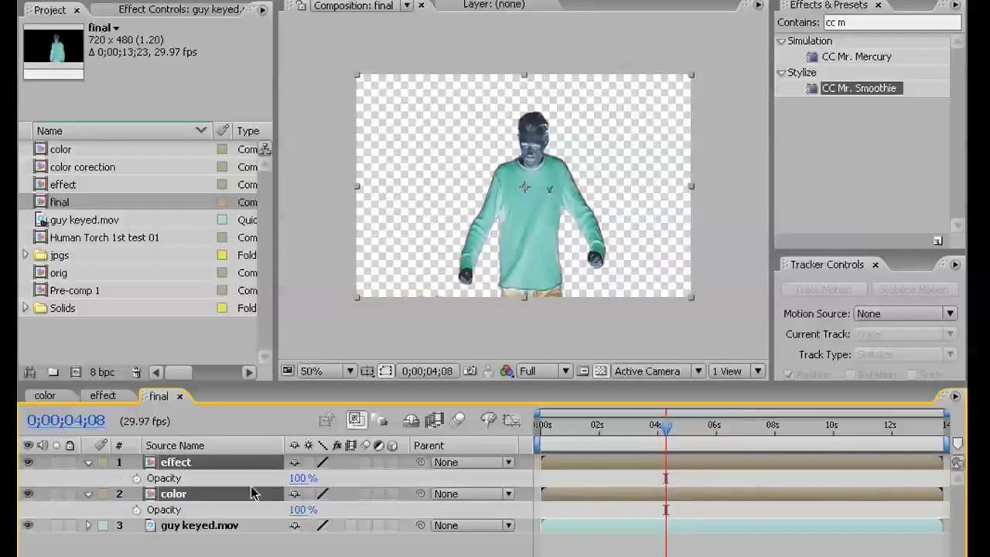
{"action": "left_click", "coordinate": [136, 478]}
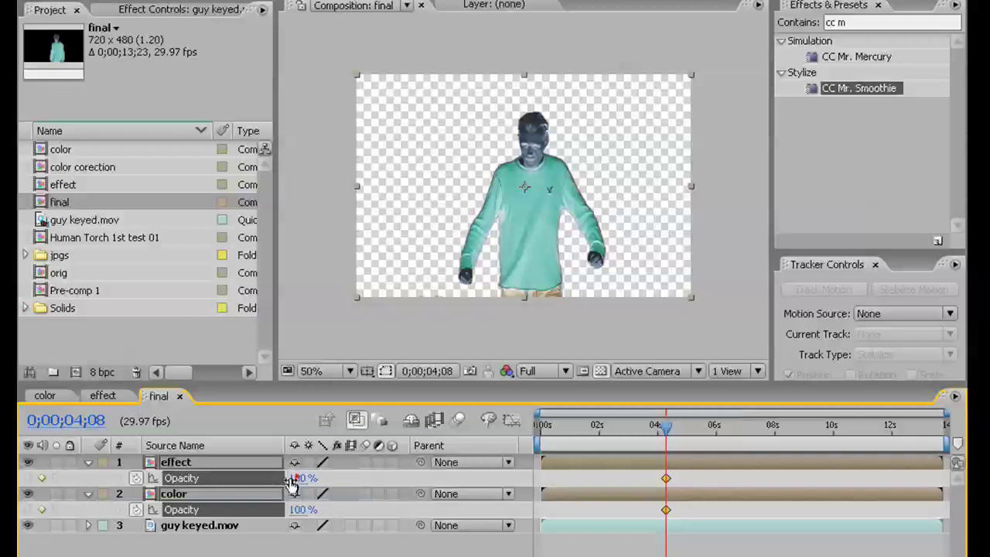
{"action": "left_click_drag", "start_coordinate": [293, 481], "coordinate": [175, 494]}
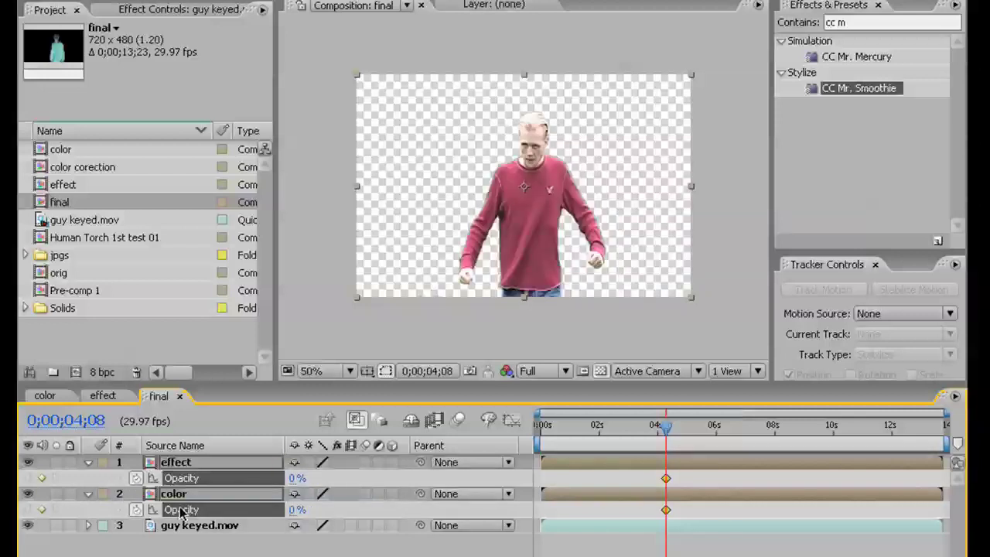
{"action": "key", "text": "Page_Down"}
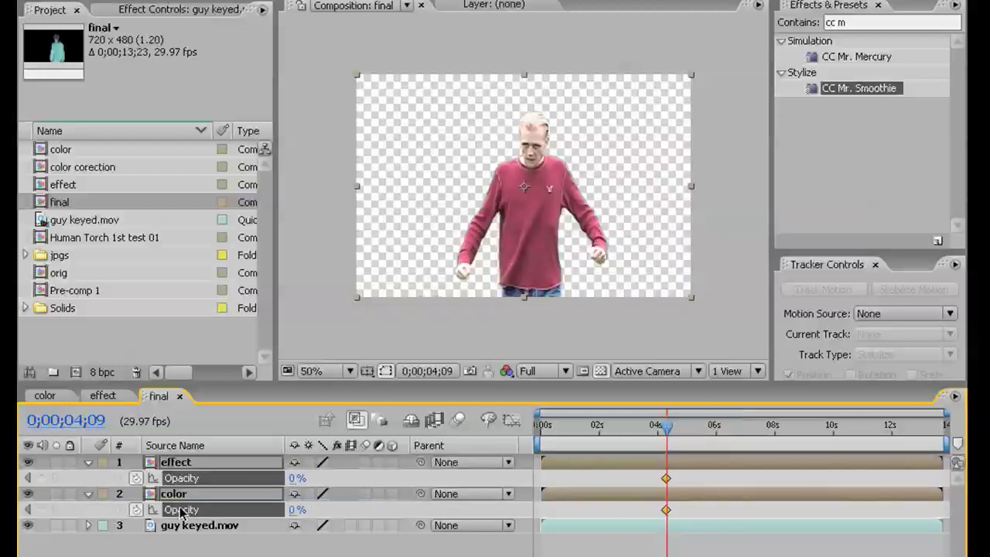
{"action": "key", "text": "Page_Down"}
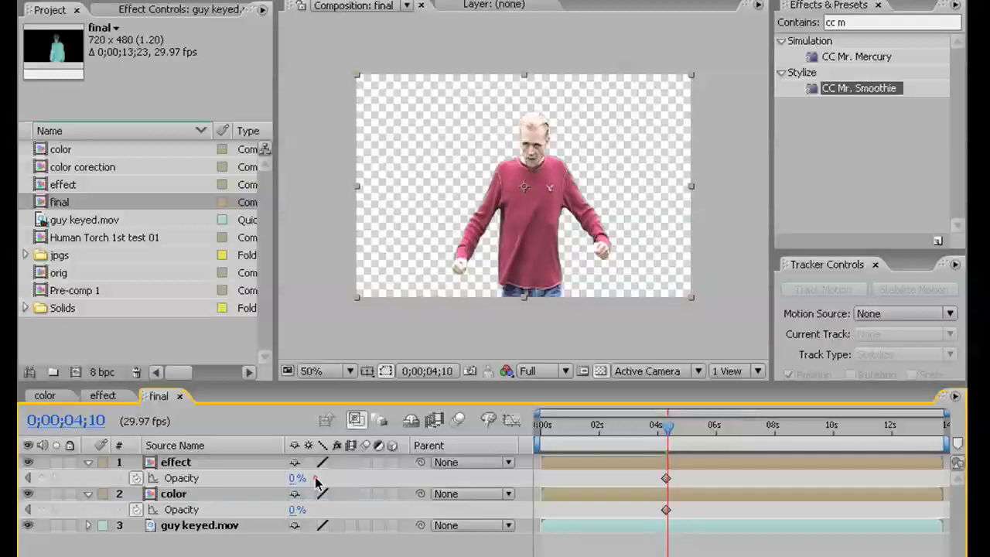
{"action": "left_click", "coordinate": [312, 475]}
Step: Move the color layer's opacity keyframe to 0;00;04;28
{"action": "left_click", "coordinate": [531, 475]}
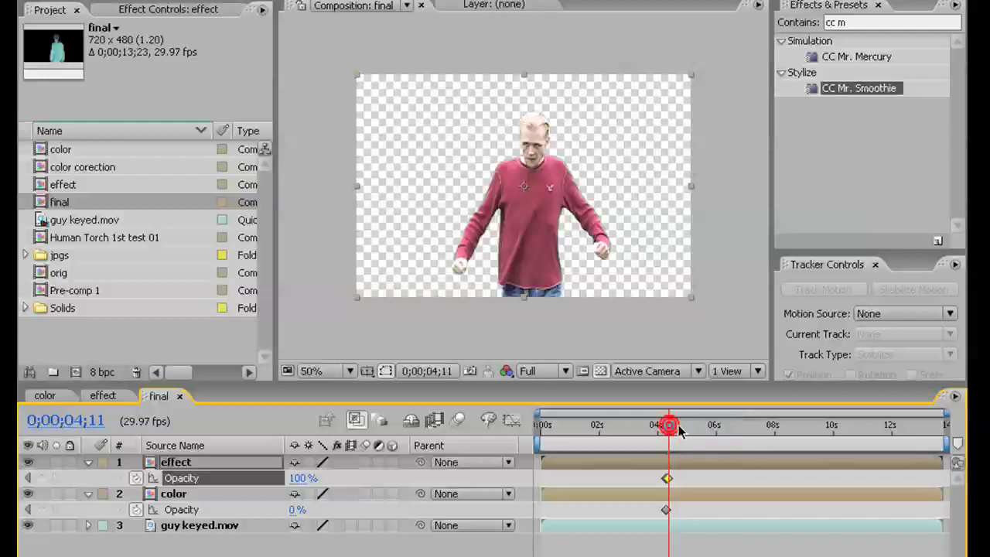
{"action": "left_click_drag", "start_coordinate": [680, 430], "coordinate": [688, 432]}
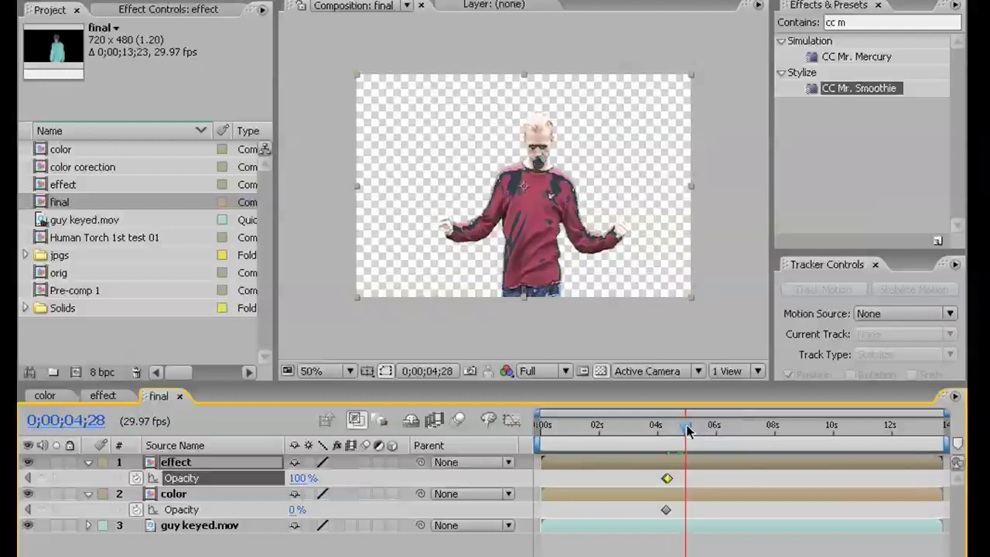
{"action": "left_click", "coordinate": [212, 492]}
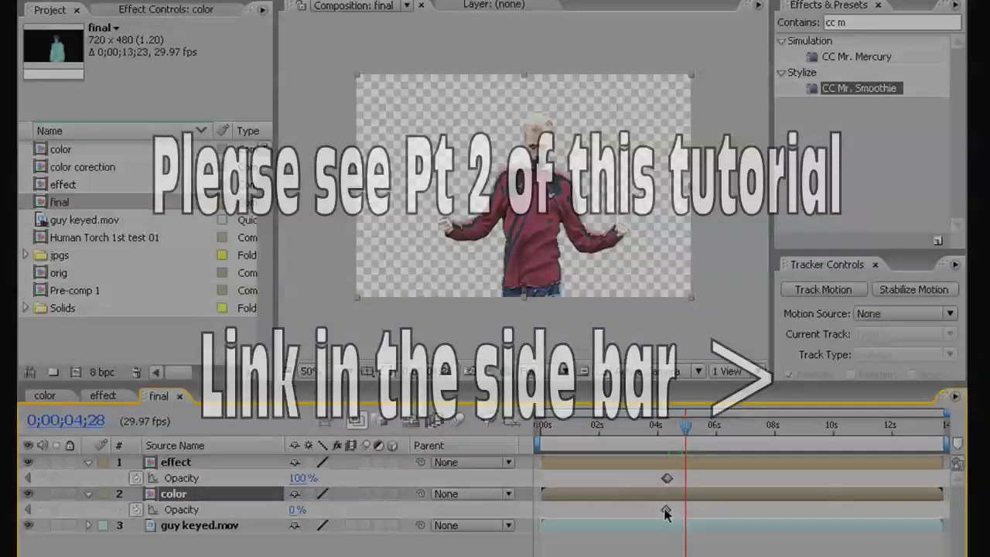
{"action": "left_click_drag", "start_coordinate": [666, 512], "coordinate": [686, 512]}
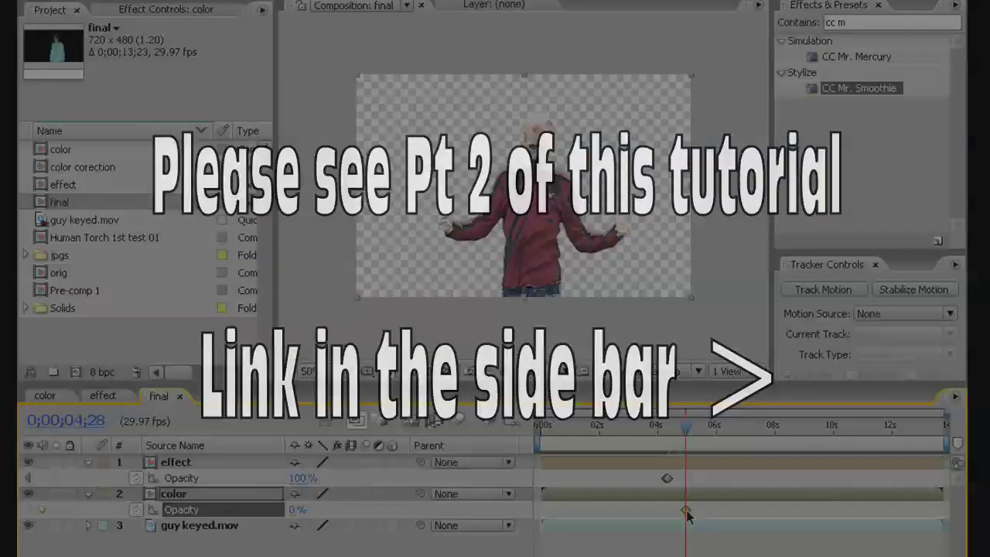